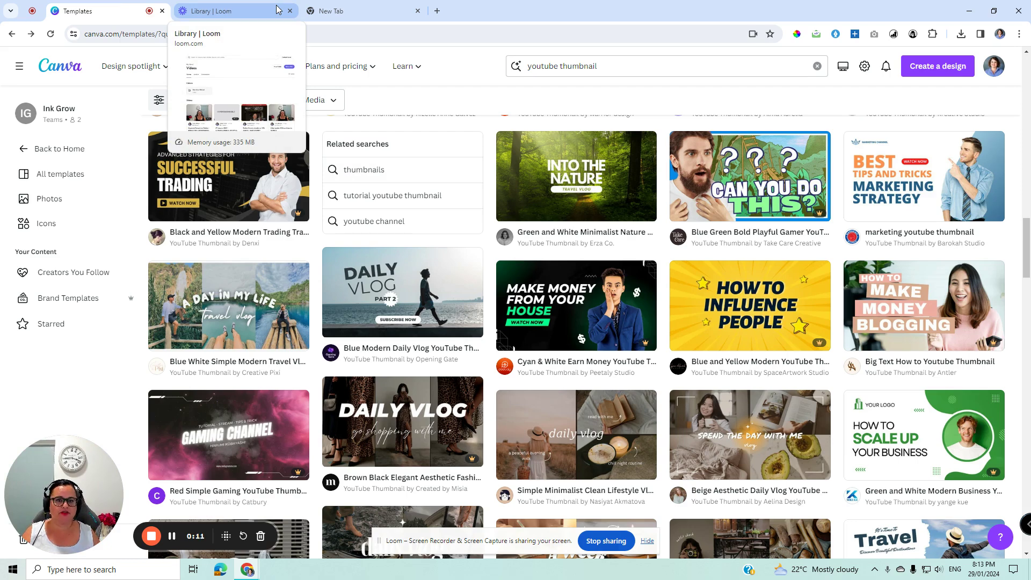
- Dismiss the Learn menu over the YouTube thumbnail template results
{"action": "mouse_move", "coordinate": [408, 70]}
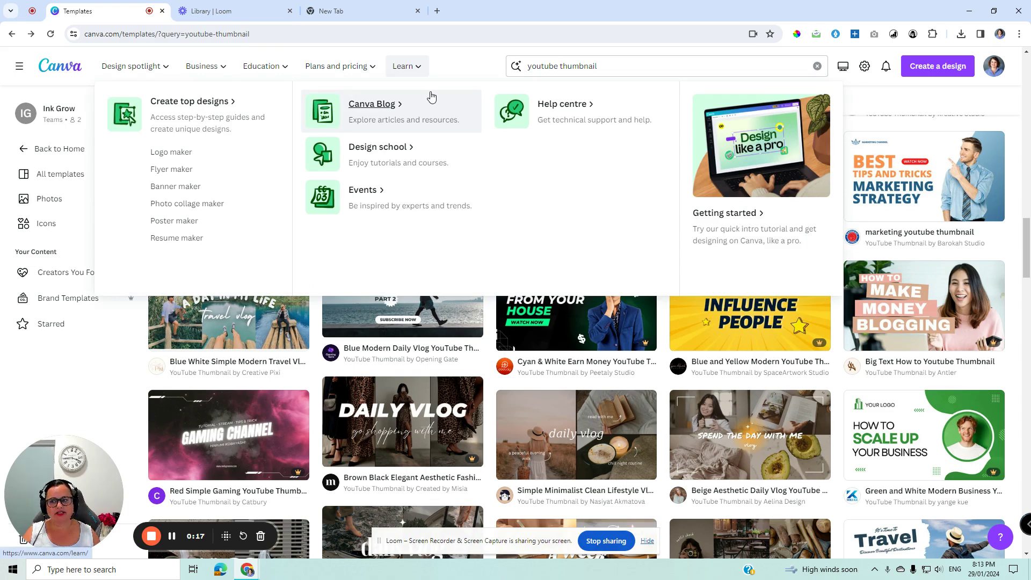
- Return to the Canva home page and clear 'youtube thumbnail' from the search box
{"action": "left_click", "coordinate": [54, 151]}
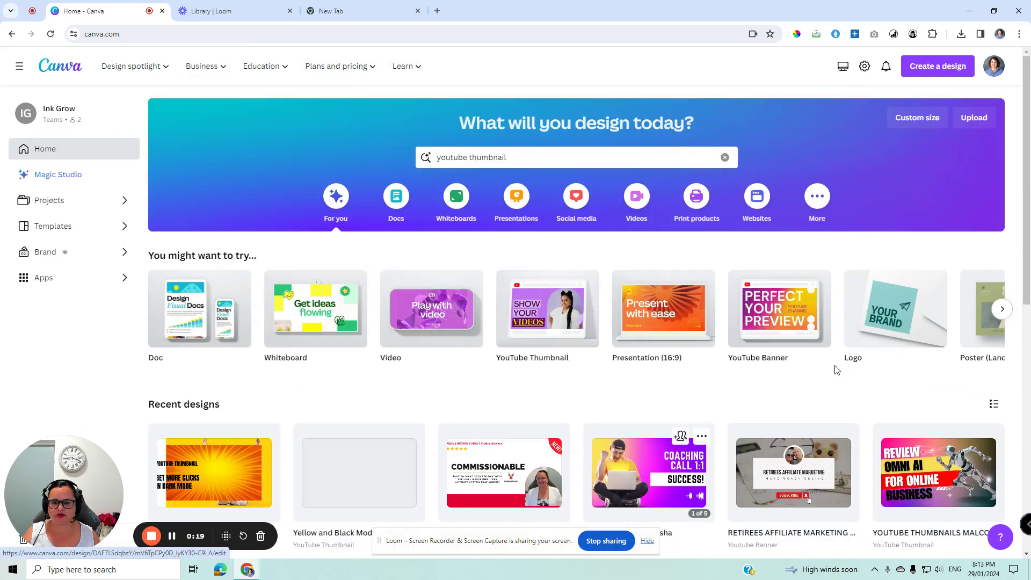
{"action": "triple_click", "coordinate": [461, 158]}
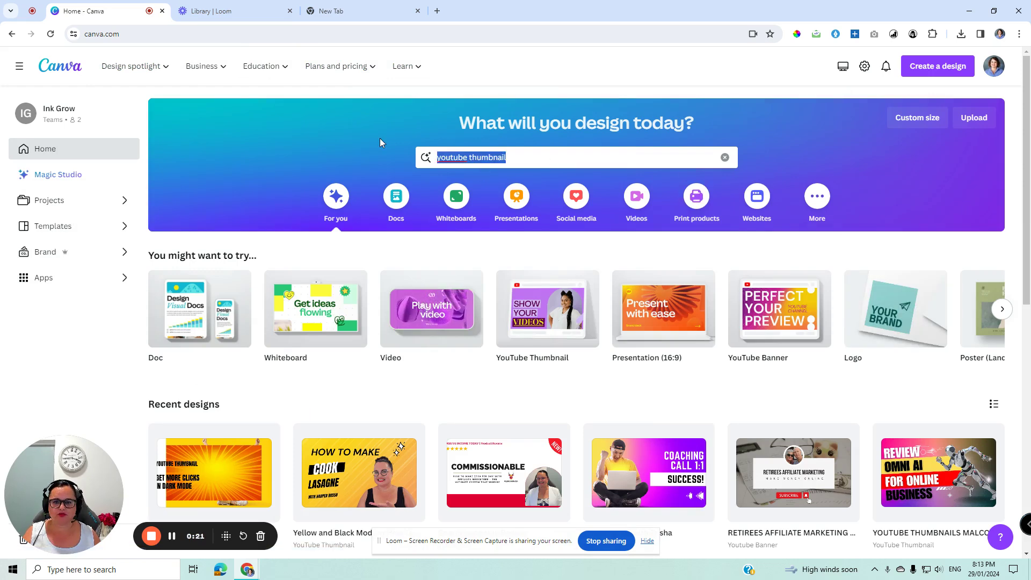
{"action": "key", "text": "BackSpace"}
{"action": "key", "text": "Escape"}
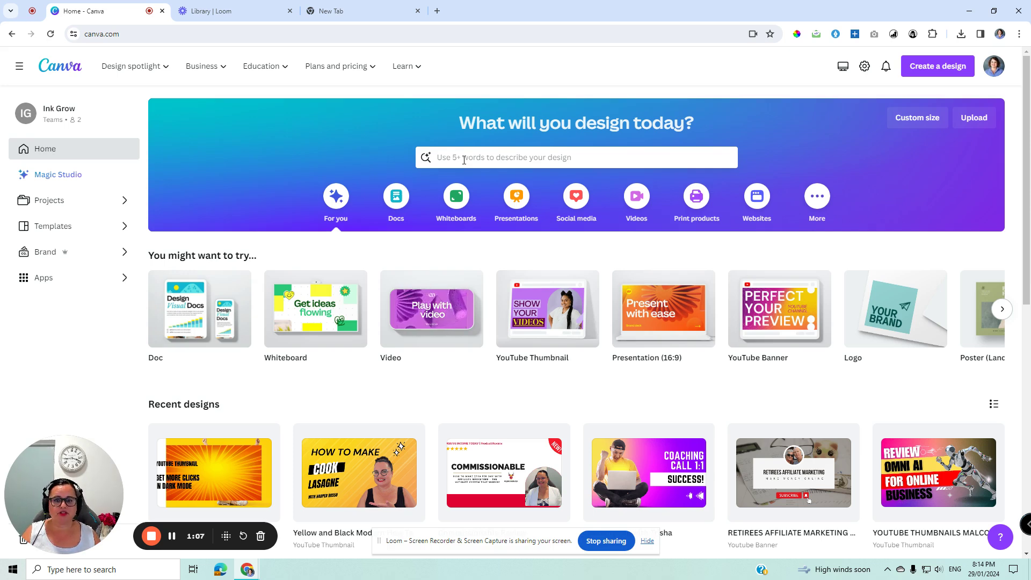
- Search templates for 'presentation', then scroll down through the results and back to the top
{"action": "left_click", "coordinate": [459, 159]}
{"action": "type", "text": "p"}
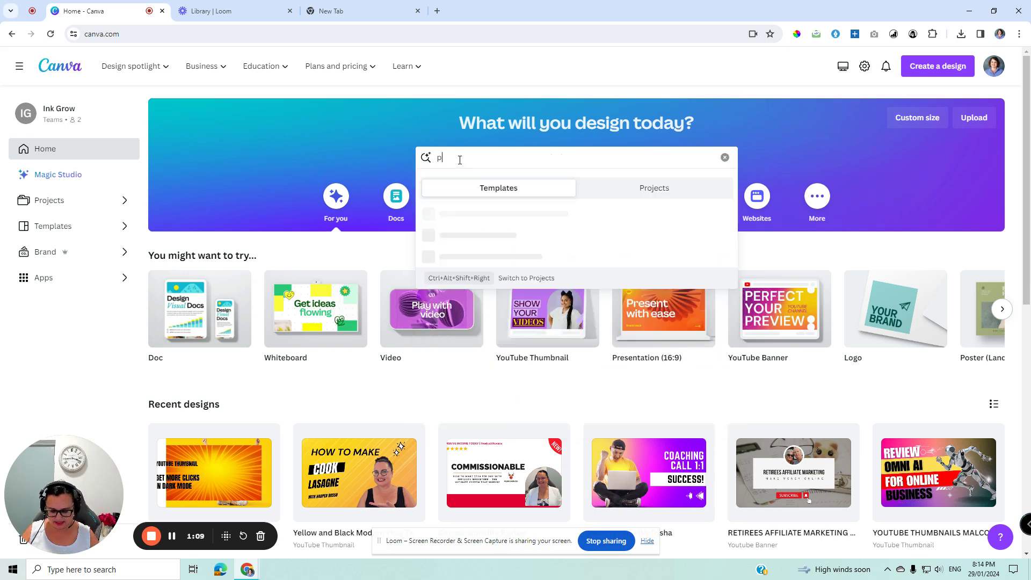
{"action": "type", "text": "resentation"}
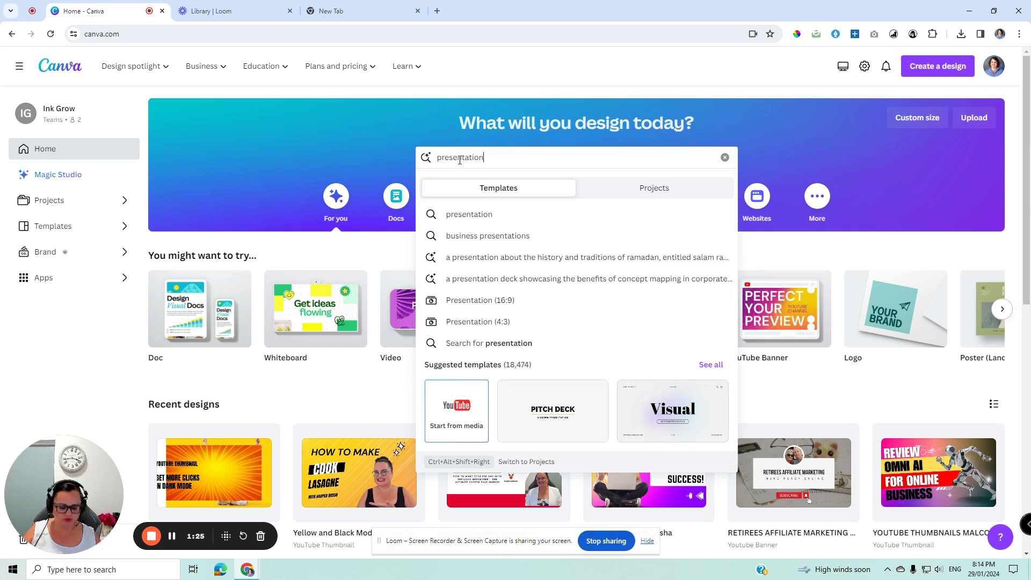
{"action": "key", "text": "Return"}
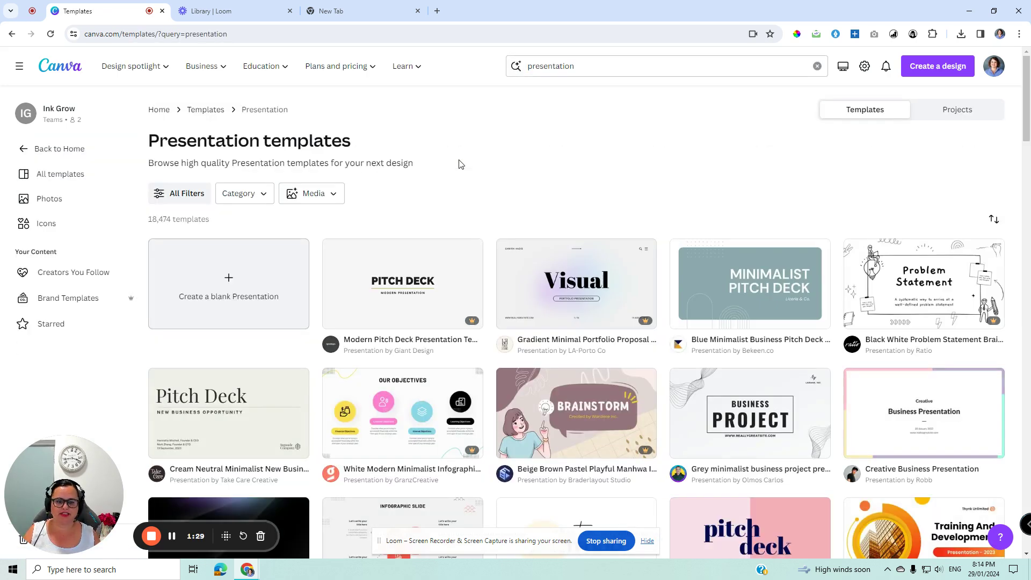
{"action": "scroll", "coordinate": [665, 463], "scroll_direction": "down", "scroll_amount": 10}
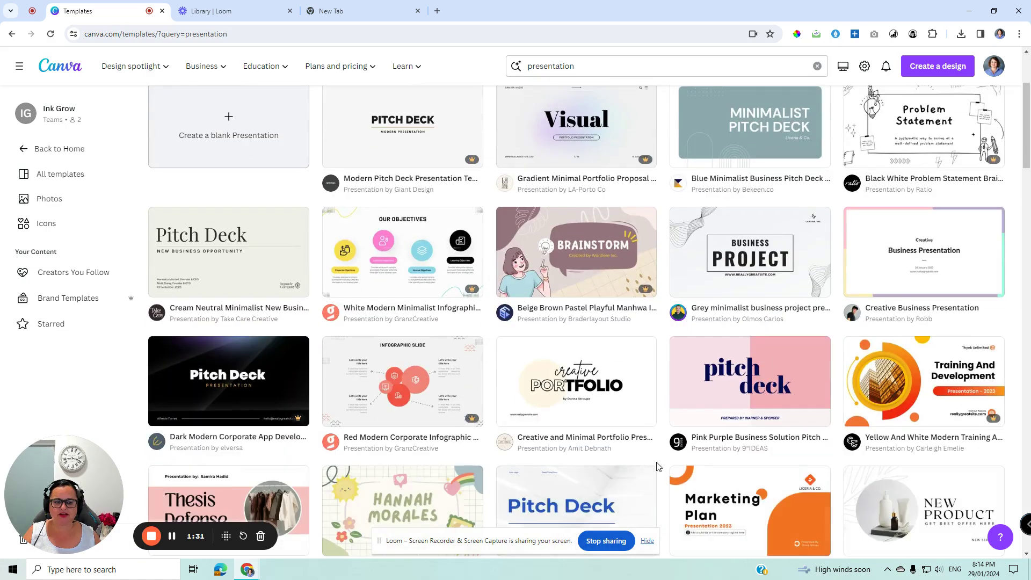
{"action": "scroll", "coordinate": [665, 463], "scroll_direction": "down", "scroll_amount": 15}
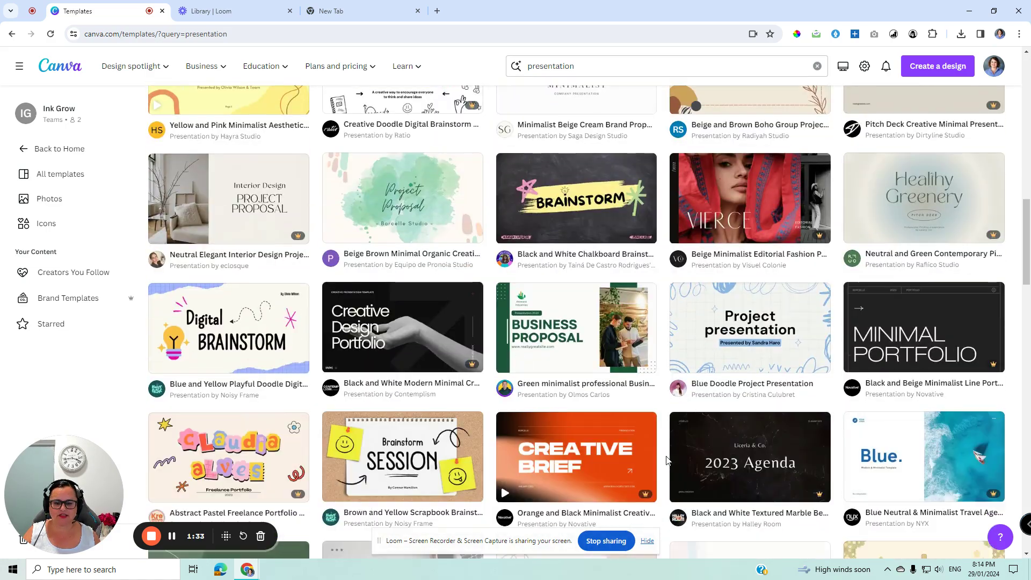
{"action": "scroll", "coordinate": [671, 461], "scroll_direction": "down", "scroll_amount": 10}
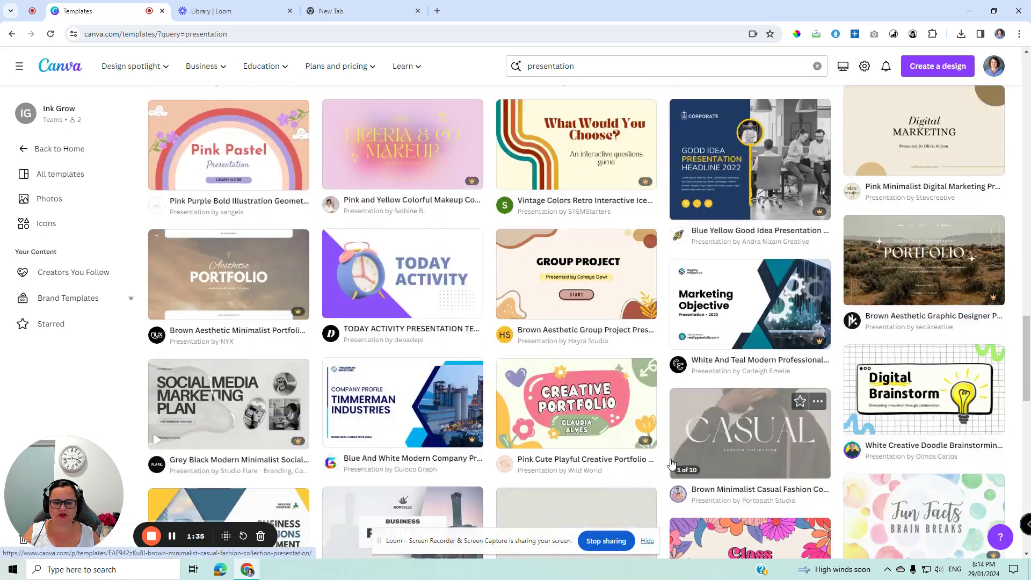
{"action": "scroll", "coordinate": [671, 465], "scroll_direction": "down", "scroll_amount": 5}
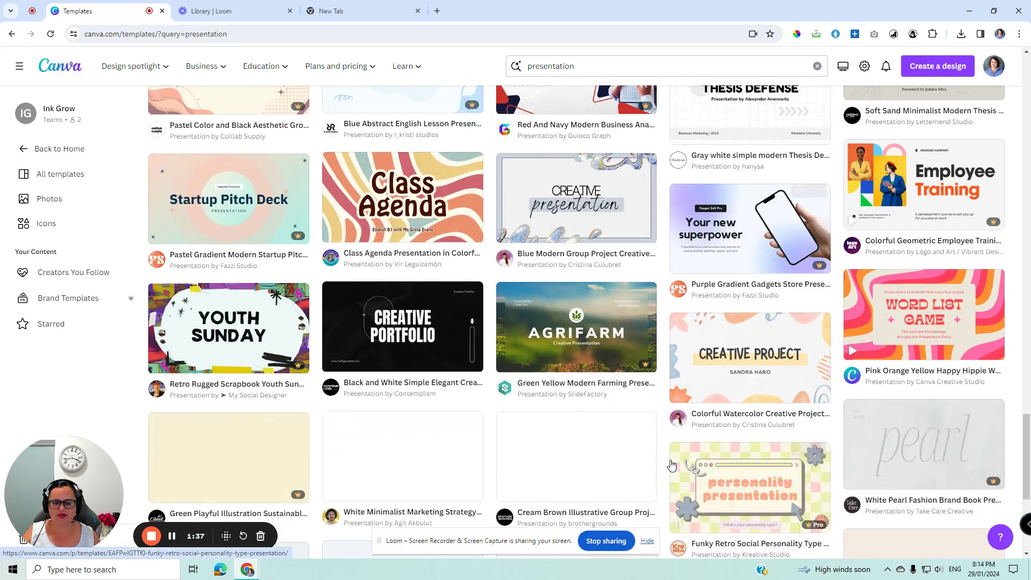
{"action": "scroll", "coordinate": [671, 465], "scroll_direction": "down", "scroll_amount": 3}
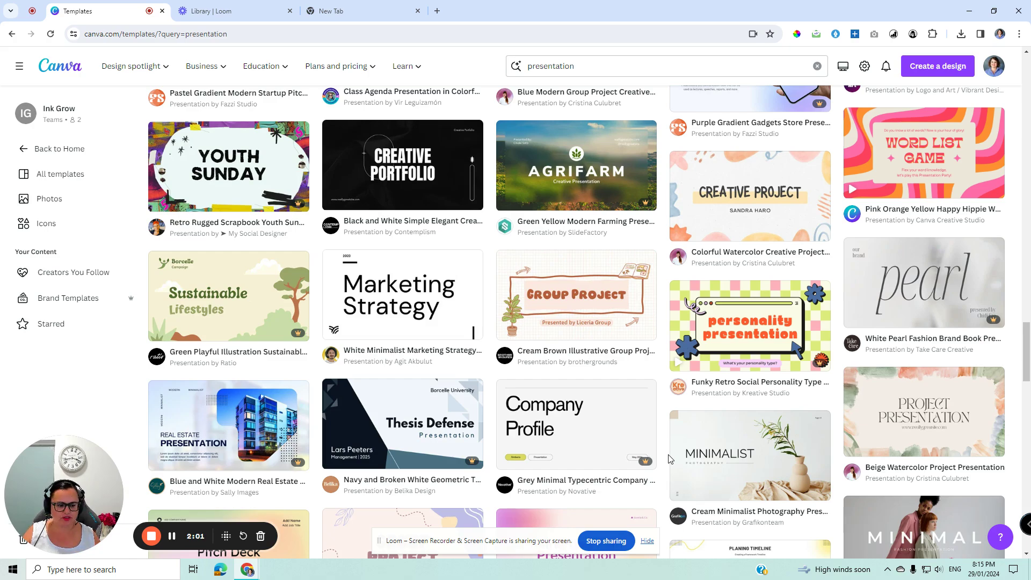
{"action": "scroll", "coordinate": [671, 456], "scroll_direction": "up", "scroll_amount": 12}
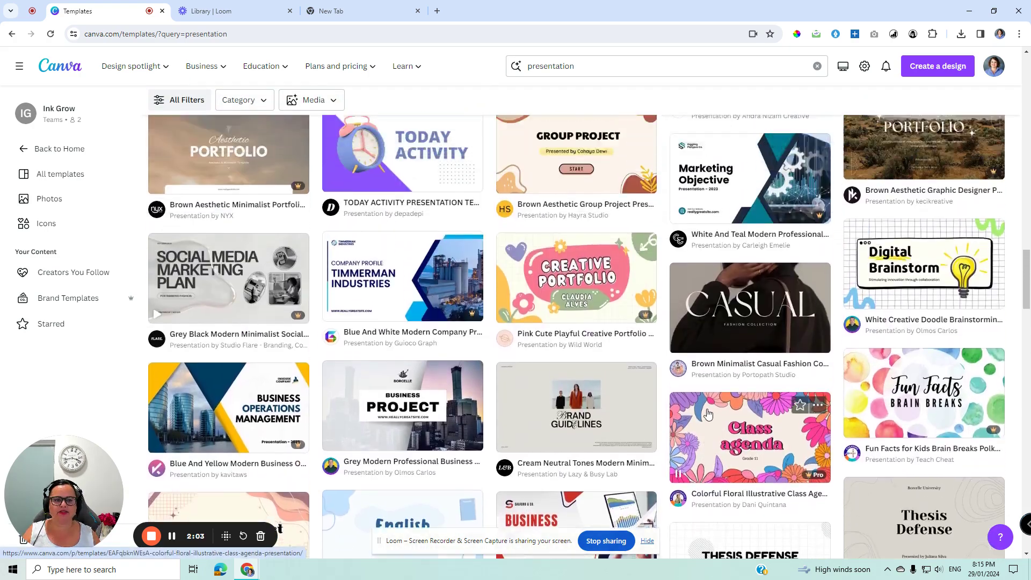
{"action": "scroll", "coordinate": [708, 413], "scroll_direction": "up", "scroll_amount": 2}
{"action": "scroll", "coordinate": [708, 413], "scroll_direction": "up", "scroll_amount": 12}
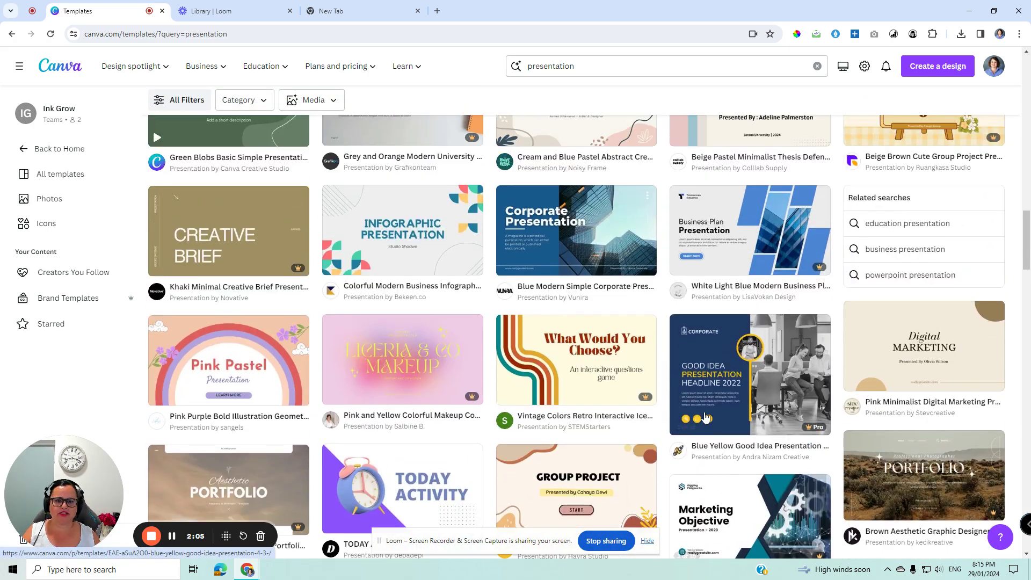
{"action": "scroll", "coordinate": [709, 409], "scroll_direction": "up", "scroll_amount": 10}
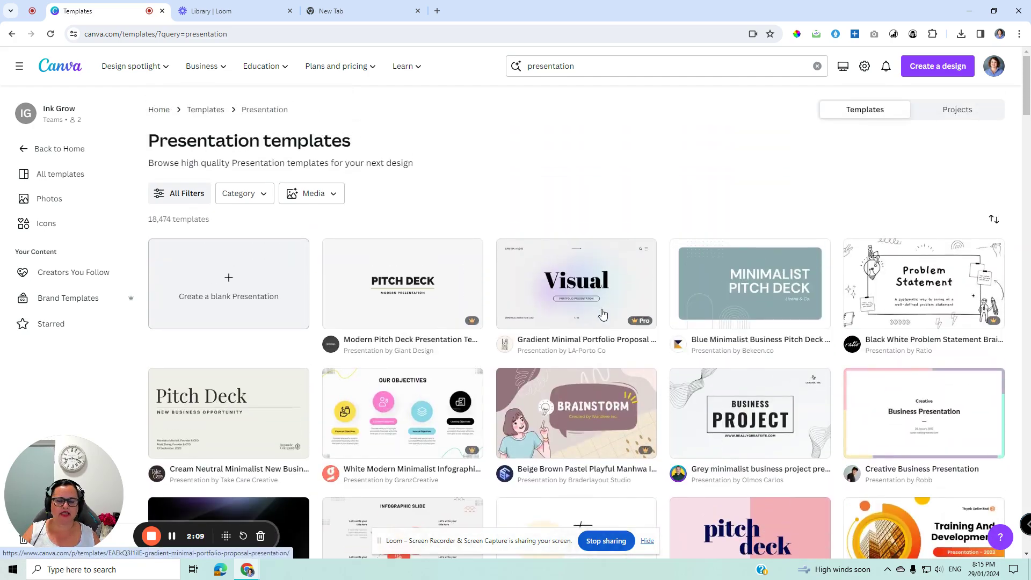
- Add 'minimalist' to the presentation search and open the Modern Pitch Deck Presentation Template
{"action": "left_click", "coordinate": [610, 69]}
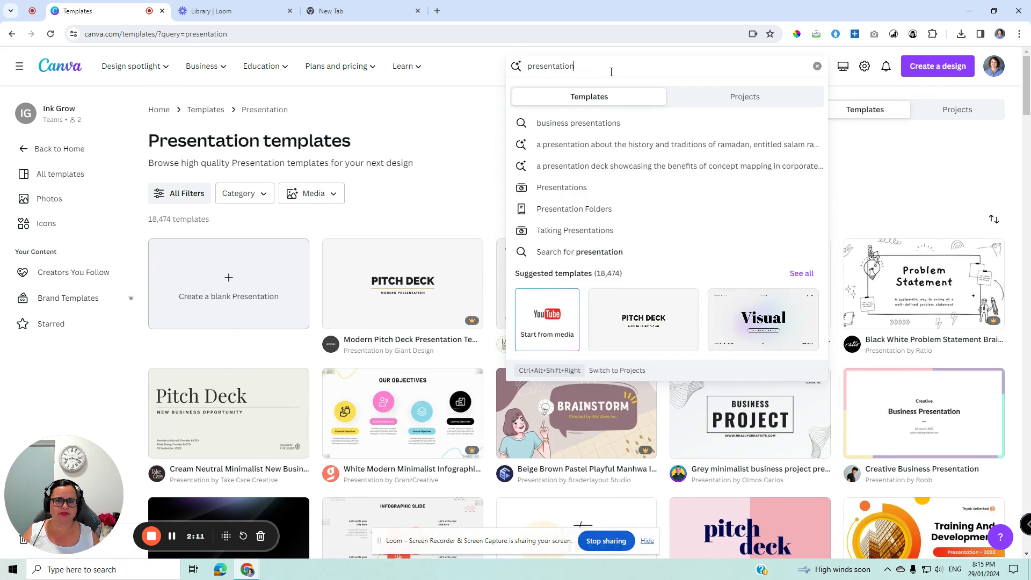
{"action": "type", "text": "minimalist"}
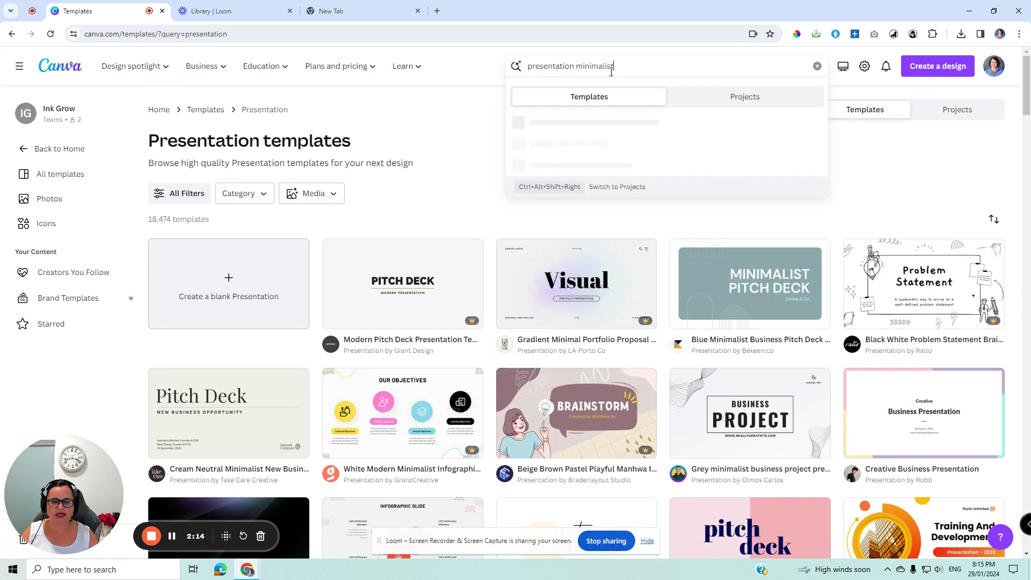
{"action": "key", "text": "Return"}
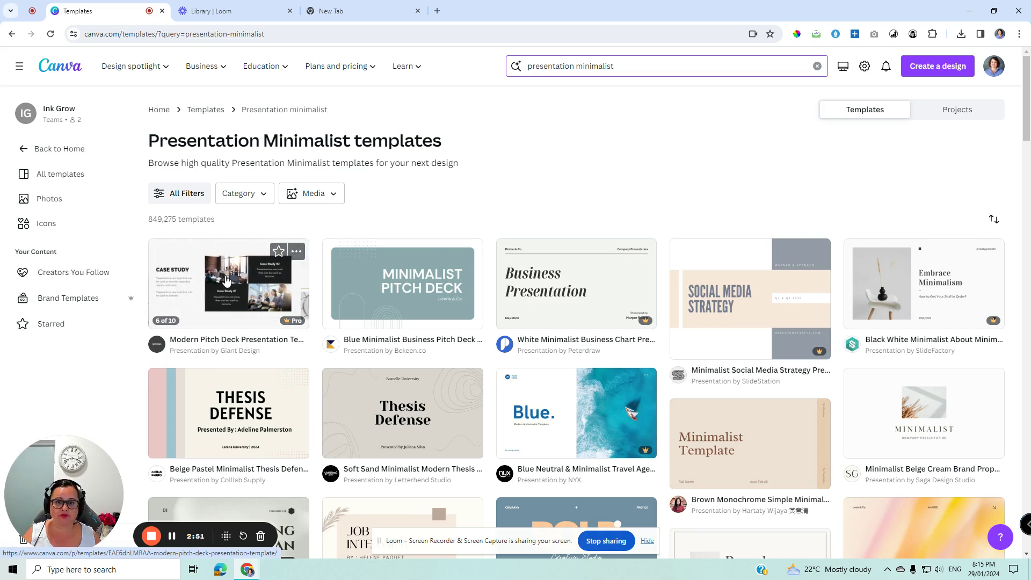
{"action": "left_click", "coordinate": [226, 281]}
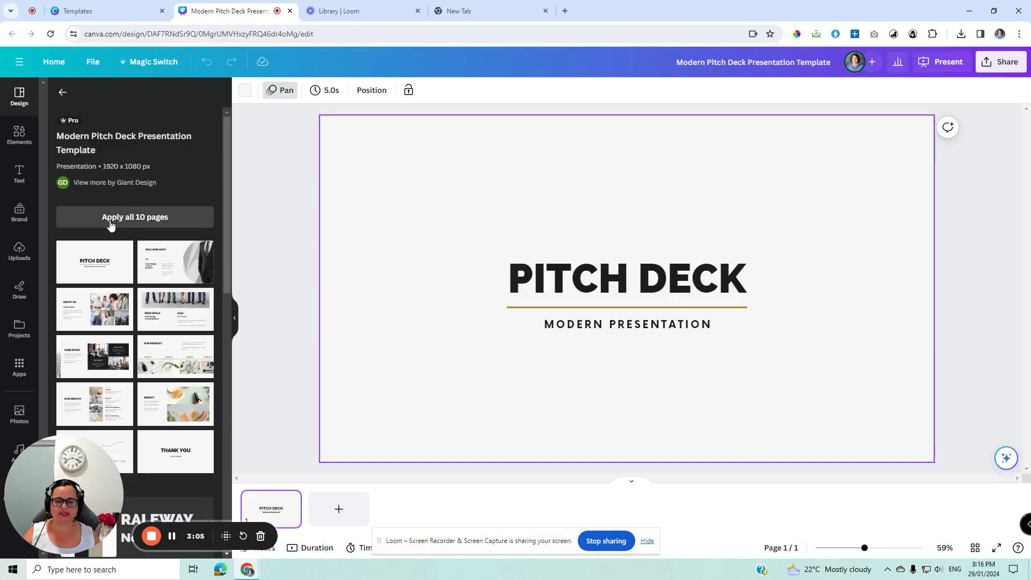
- Apply all 10 Modern Pitch Deck template pages to the new design
{"action": "left_click", "coordinate": [111, 221]}
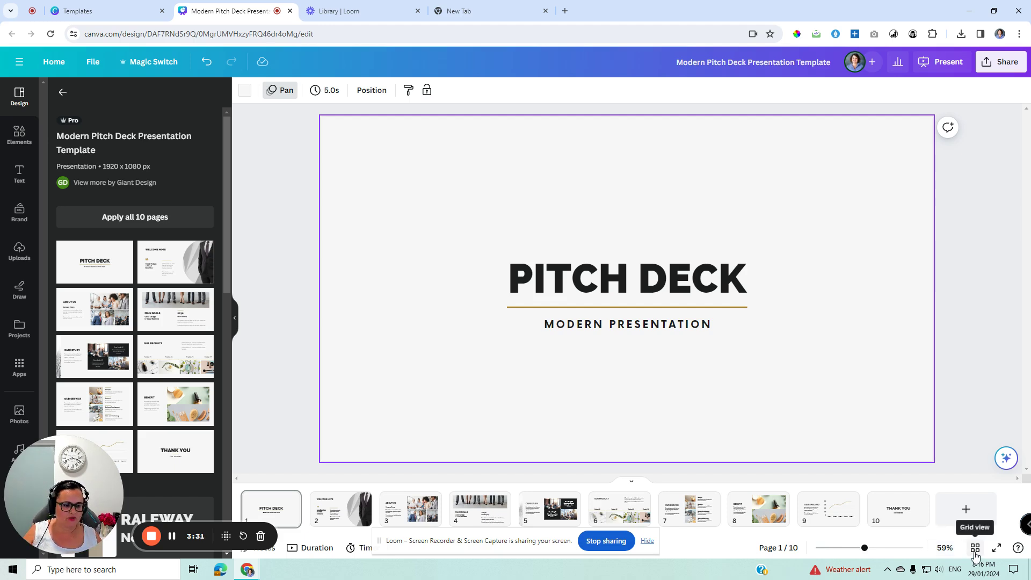
- Switch to Grid view and zoom the browser to about 150% to enlarge the ten slides
{"action": "left_click", "coordinate": [975, 548]}
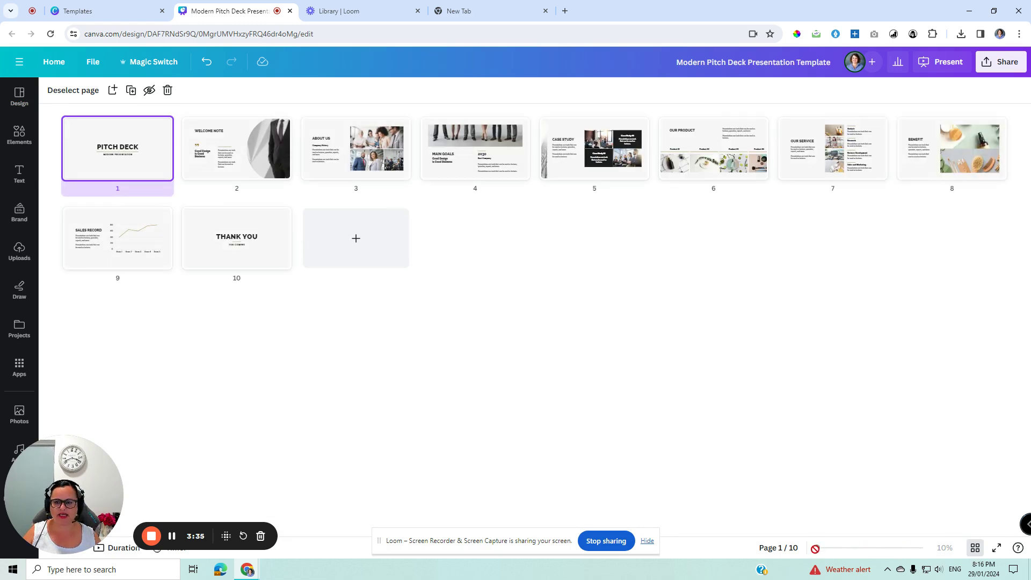
{"action": "left_click", "coordinate": [1019, 34]}
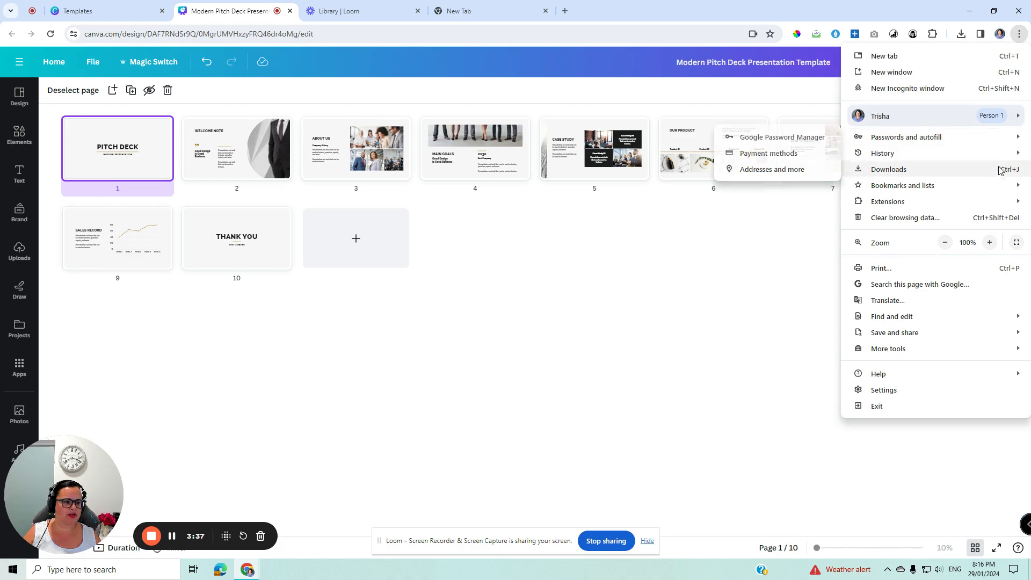
{"action": "left_click", "coordinate": [990, 242]}
{"action": "left_click", "coordinate": [989, 242]}
{"action": "left_click", "coordinate": [989, 242]}
{"action": "left_click", "coordinate": [733, 473]}
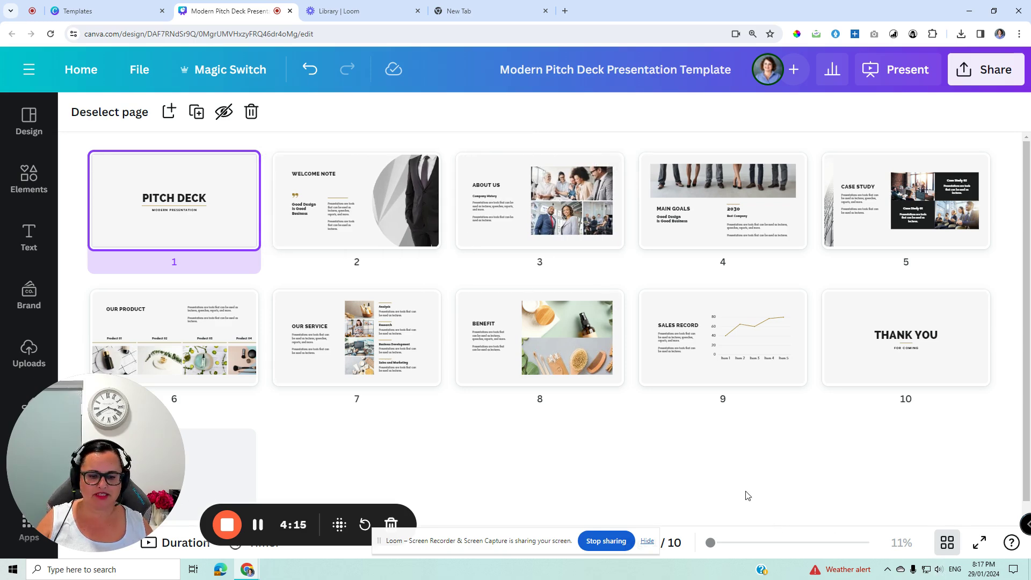
- Retitle slide 1 'AFFILIATE MARKETING' and widen the title box so it fits one line
{"action": "double_click", "coordinate": [199, 202]}
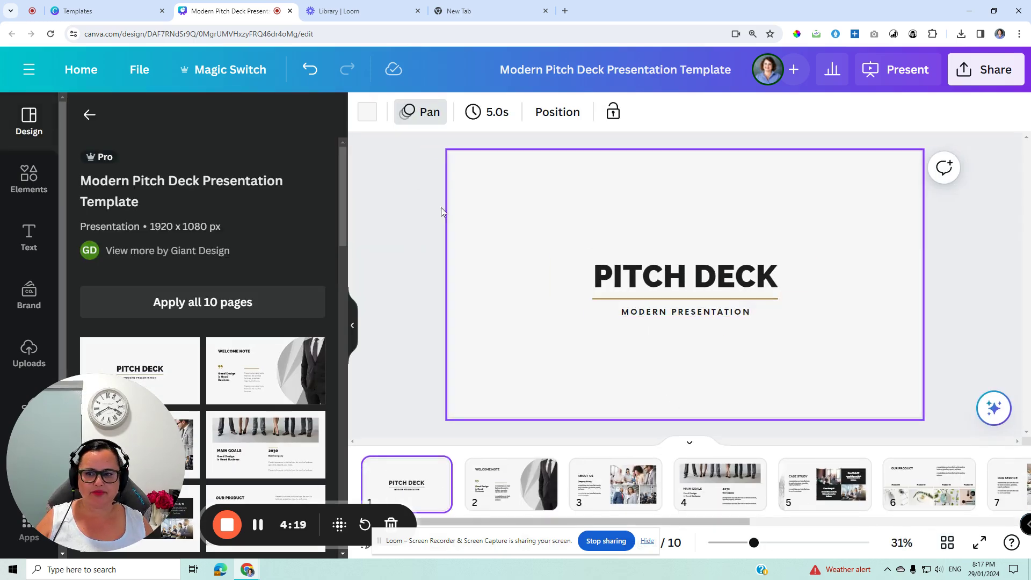
{"action": "left_click", "coordinate": [678, 272]}
{"action": "left_click", "coordinate": [678, 272]}
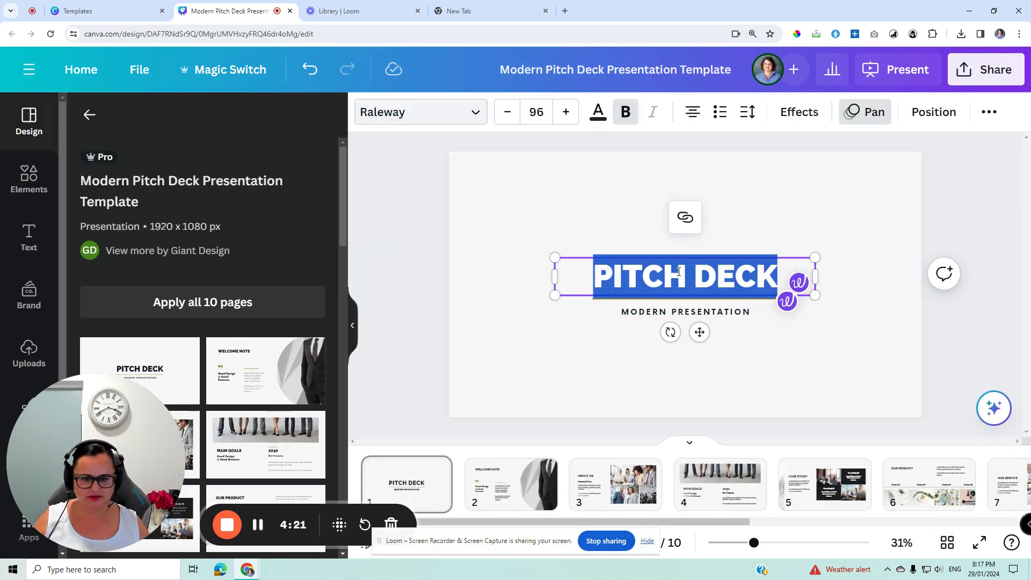
{"action": "type", "text": "HOW "}
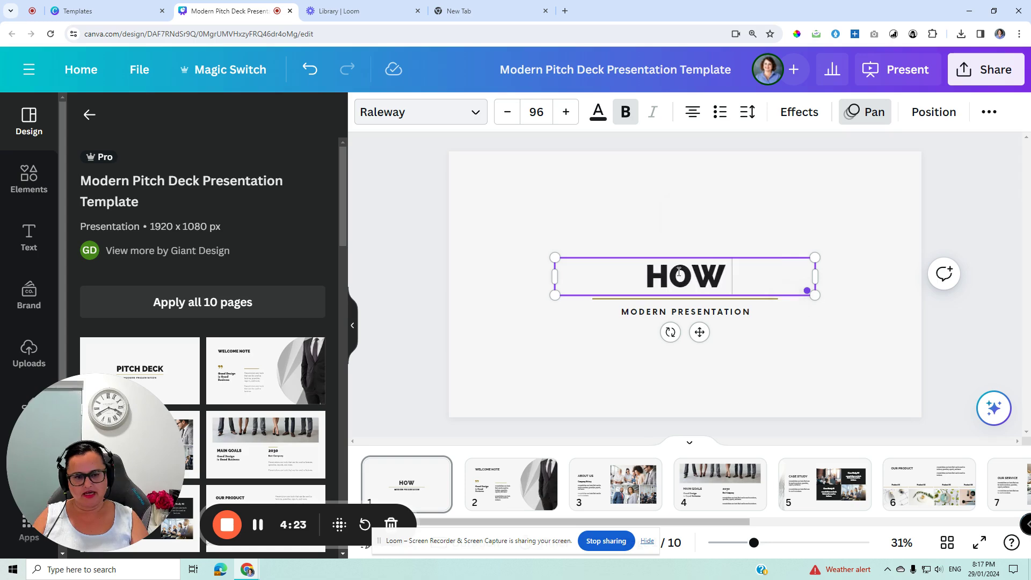
{"action": "type", "text": "TO MAKE MONEY ONLINE"}
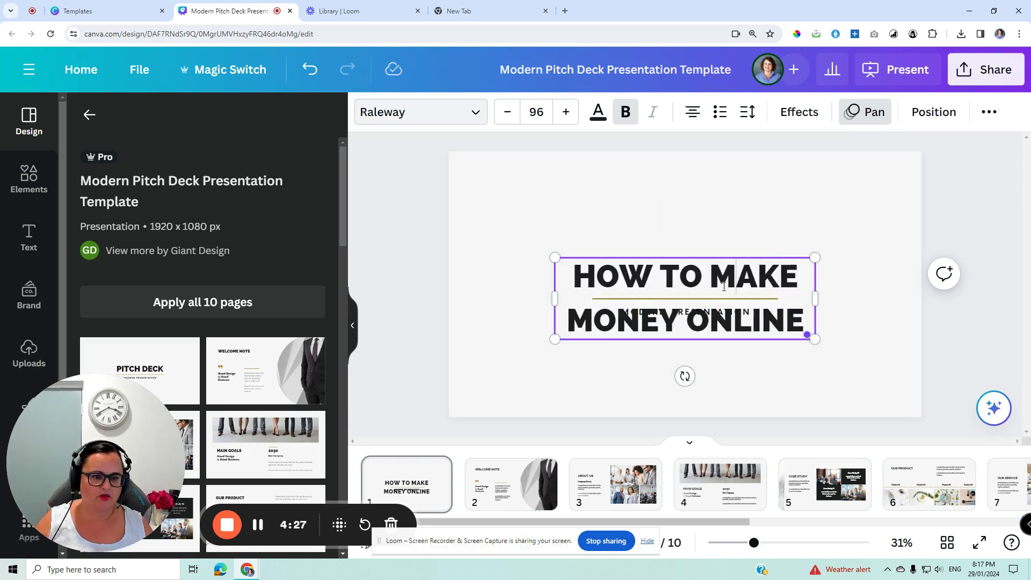
{"action": "key", "text": "ctrl+a"}
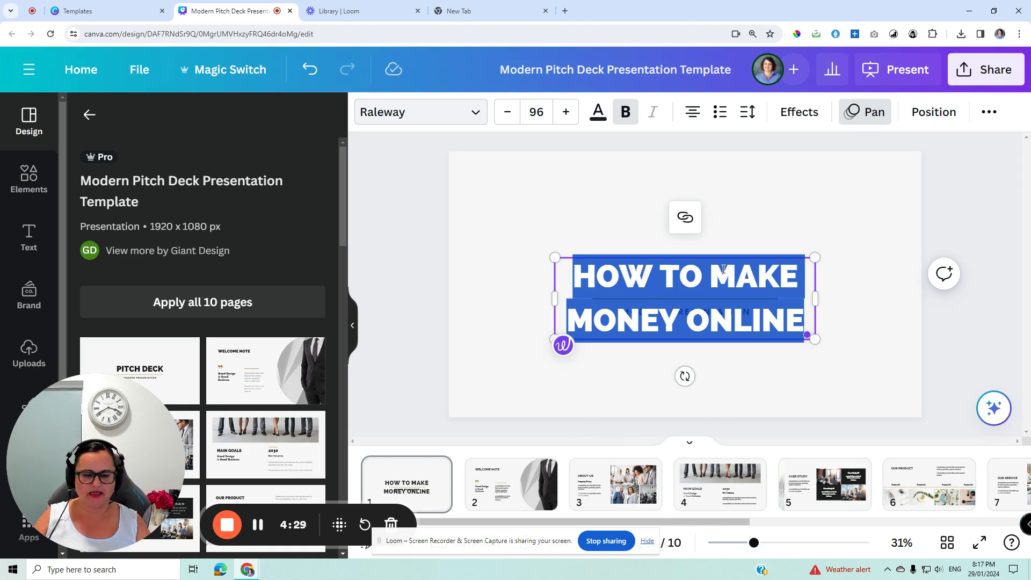
{"action": "type", "text": "AFFILIATE MAR"}
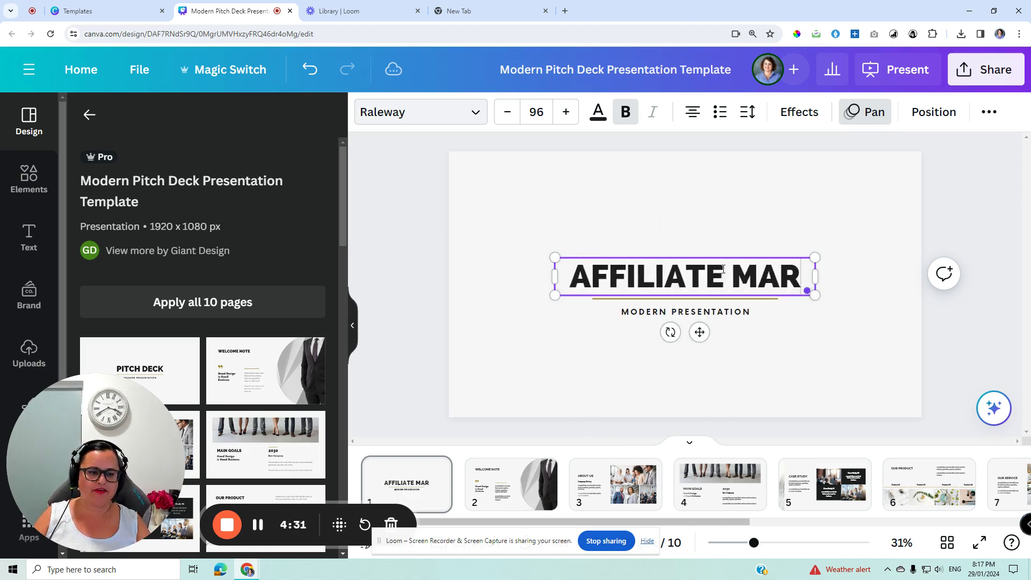
{"action": "type", "text": "KETING"}
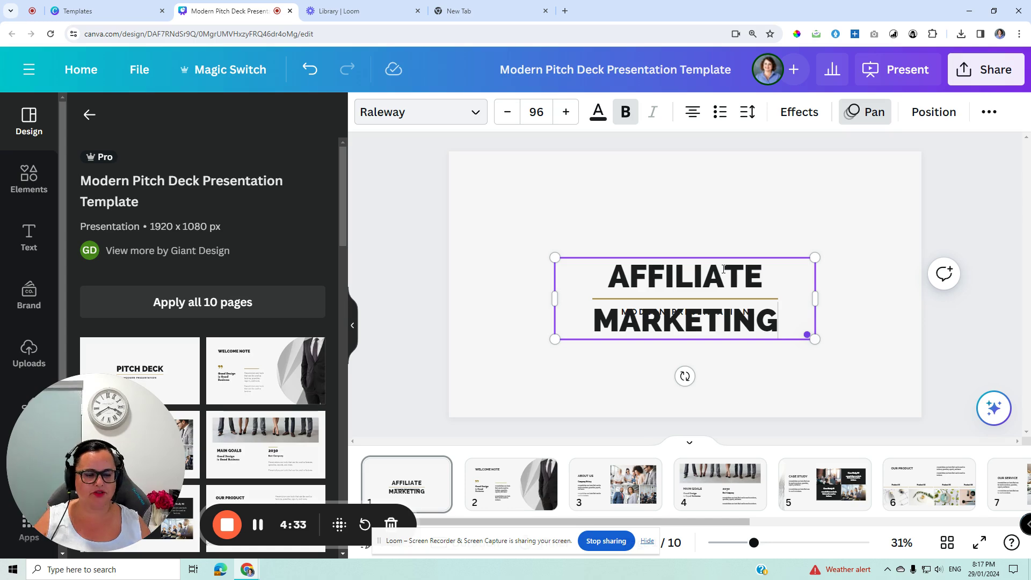
{"action": "left_click_drag", "start_coordinate": [814, 298], "coordinate": [905, 291]}
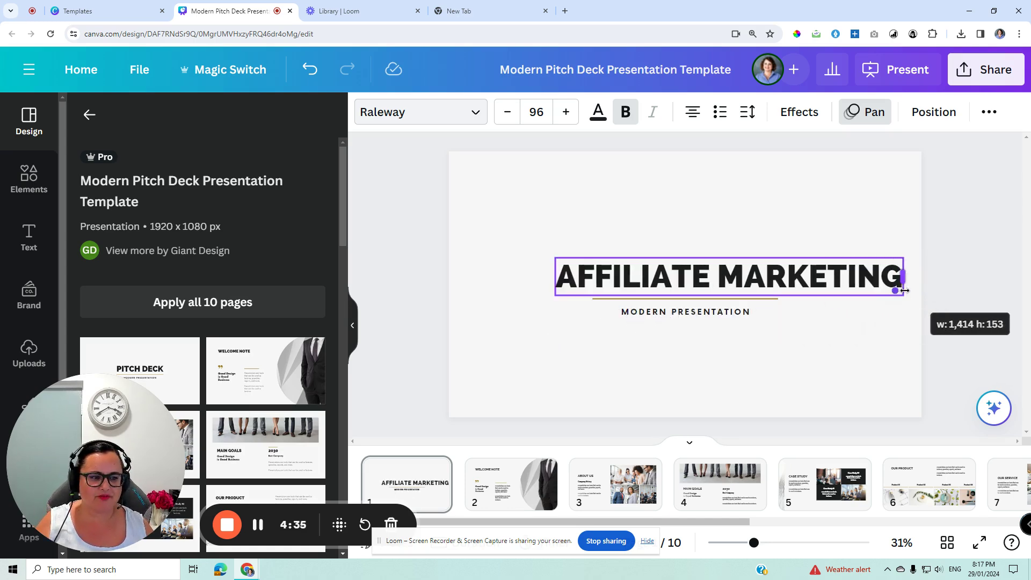
{"action": "left_click_drag", "start_coordinate": [555, 276], "coordinate": [465, 276]}
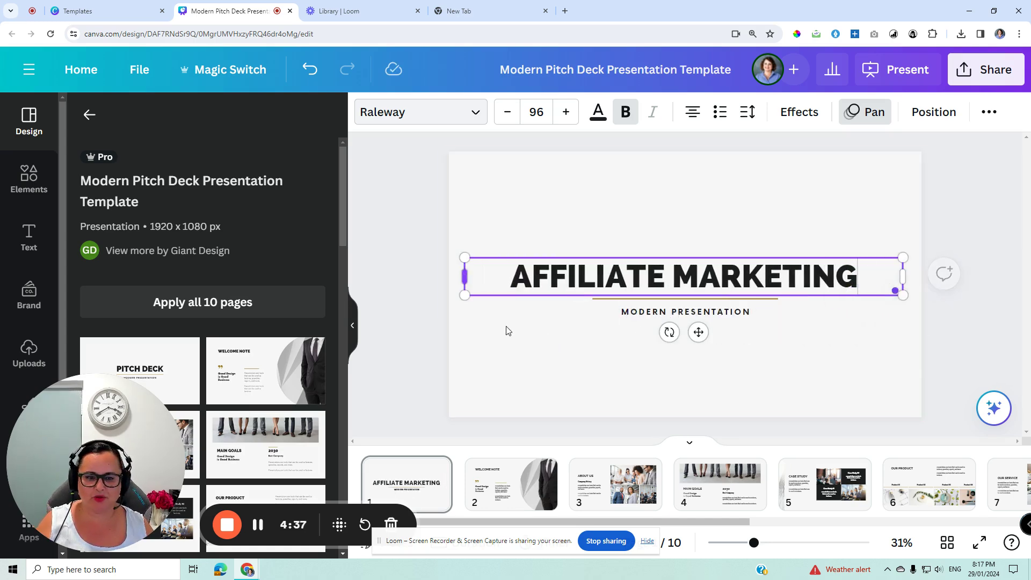
{"action": "left_click", "coordinate": [505, 331]}
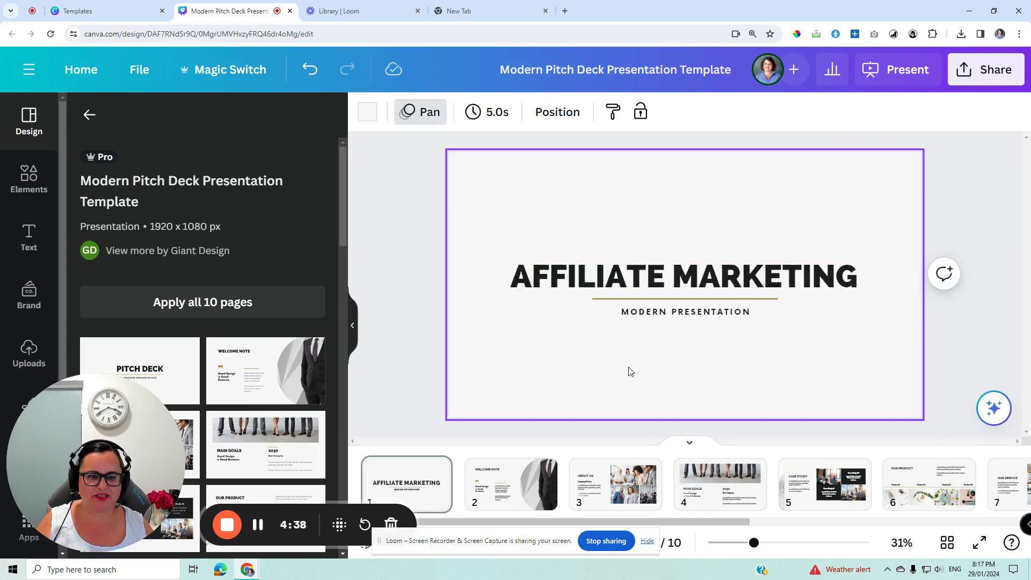
- Replace the 'MODERN PRESENTATION' subtitle with 'STARTING AS A NEWBIE'
{"action": "left_click", "coordinate": [682, 317]}
{"action": "double_click", "coordinate": [683, 315]}
{"action": "type", "text": "START"}
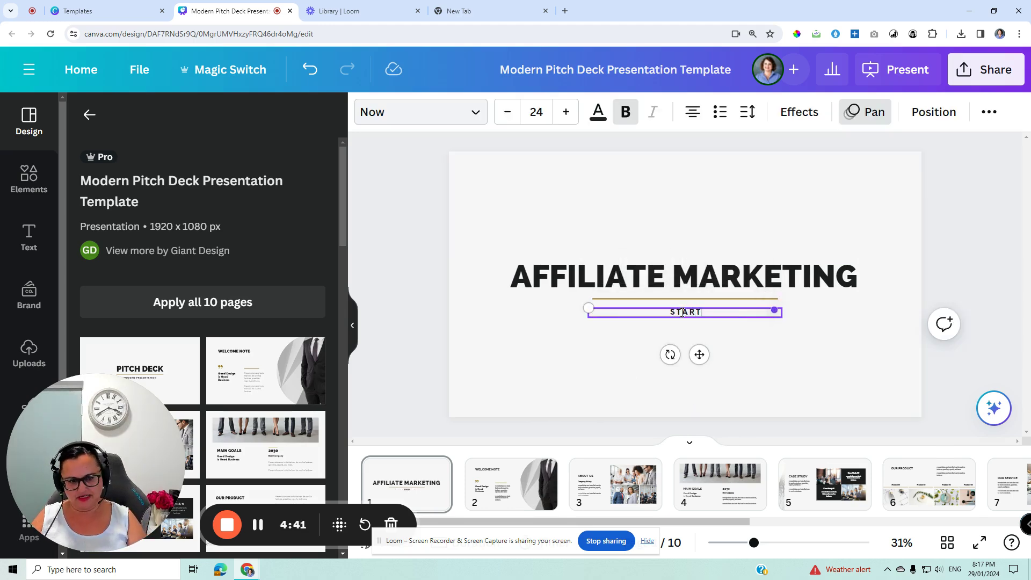
{"action": "type", "text": "ING AS A NEWBIE"}
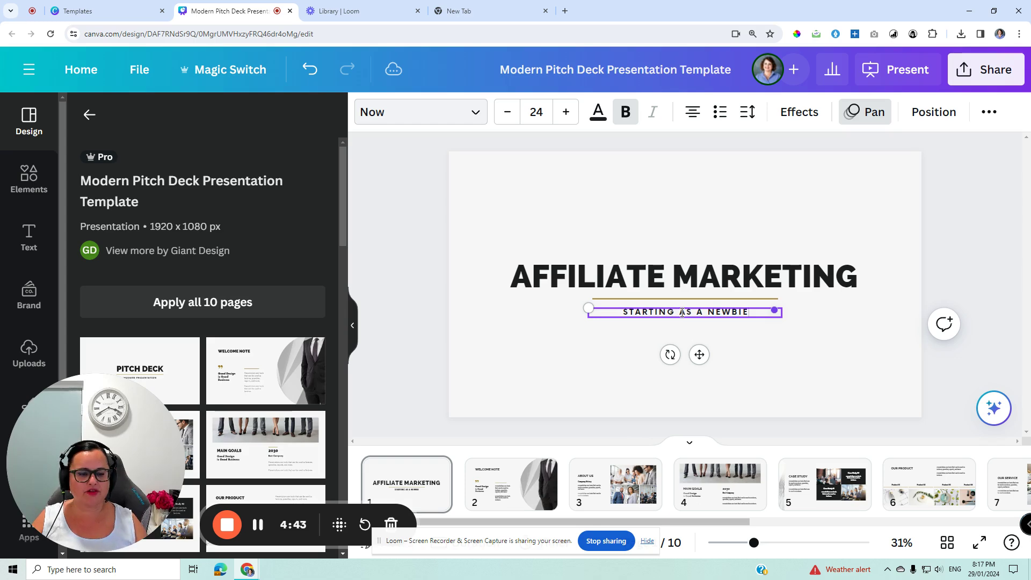
{"action": "left_click", "coordinate": [960, 189]}
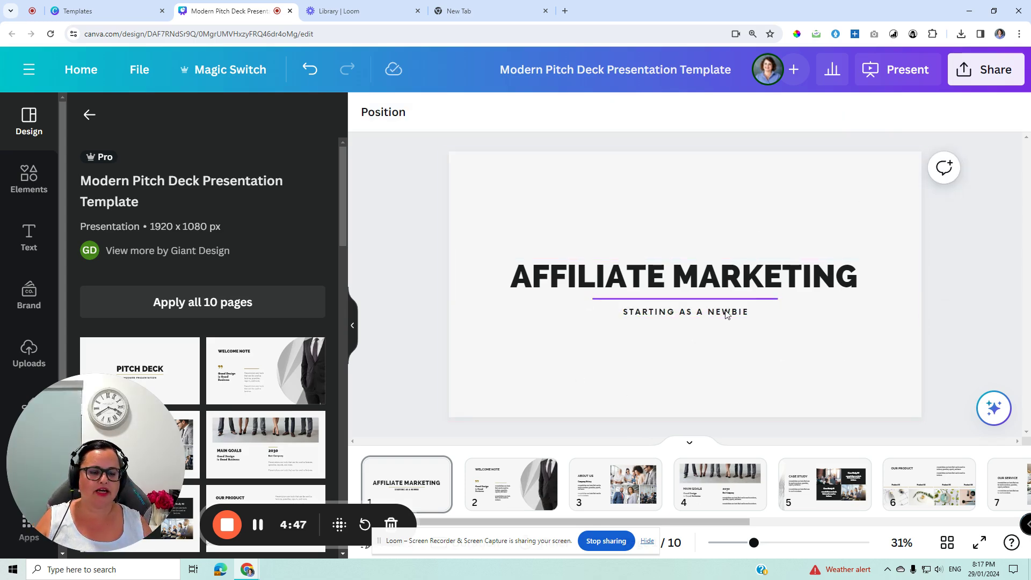
- Replace the design name in the top bar with 'AFFILIATE MARKETING - STARTING AS A NEWBIE'
{"action": "double_click", "coordinate": [562, 70]}
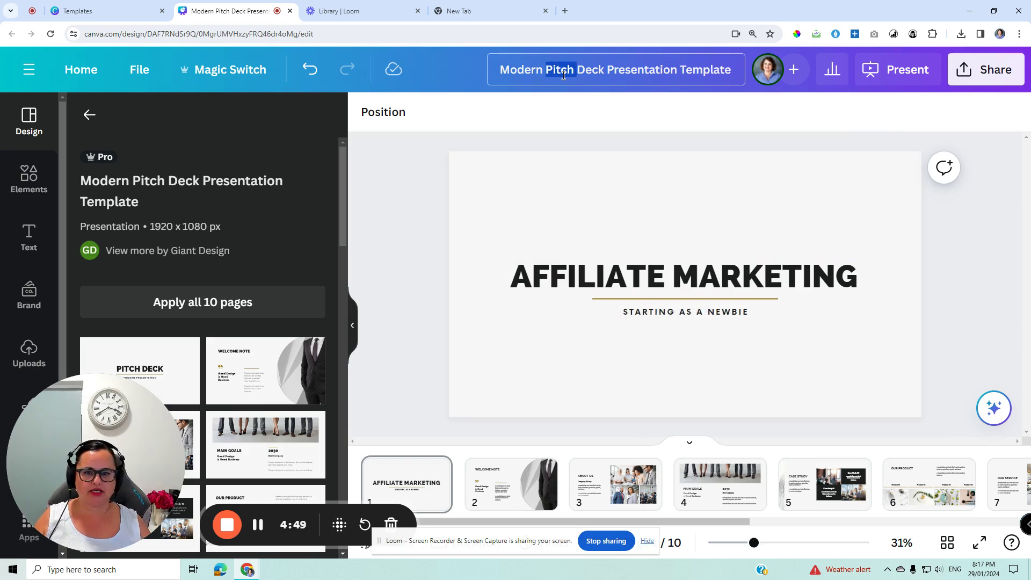
{"action": "key", "text": "ctrl+a"}
{"action": "type", "text": "AFFILIATE MARKETI"}
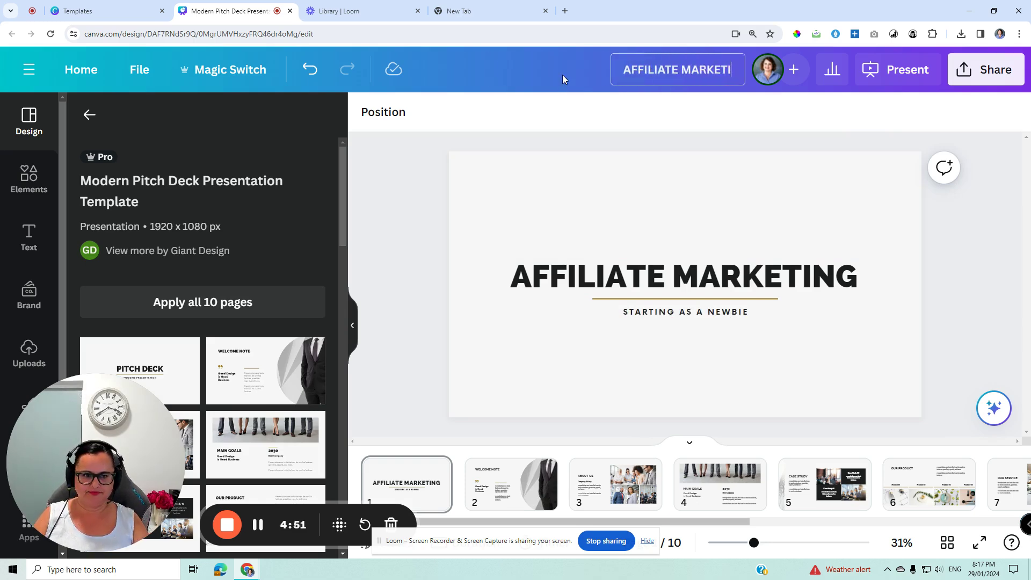
{"action": "type", "text": "NG"}
{"action": "left_click", "coordinate": [970, 230]}
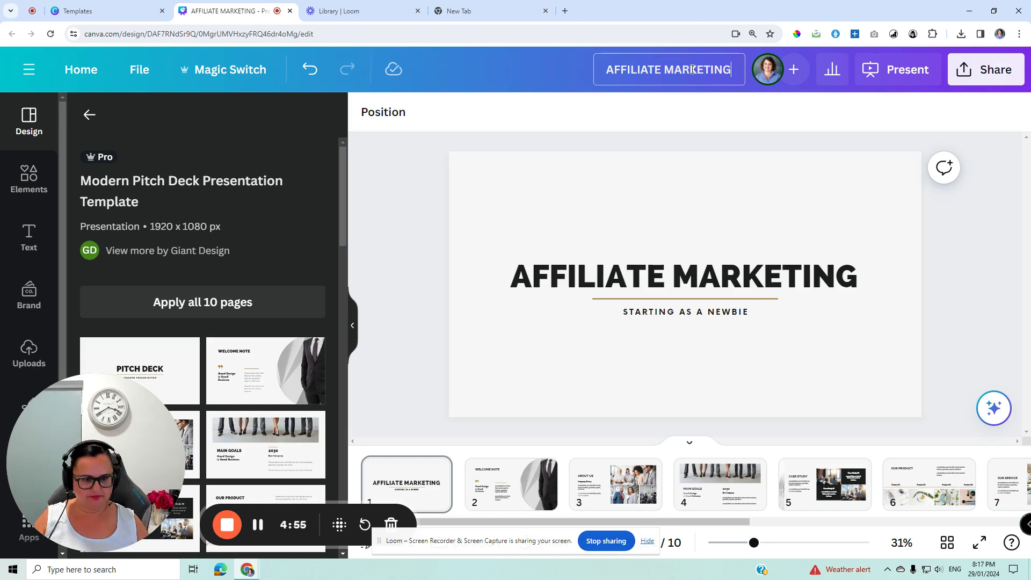
{"action": "type", "text": "- STARTING AS A"}
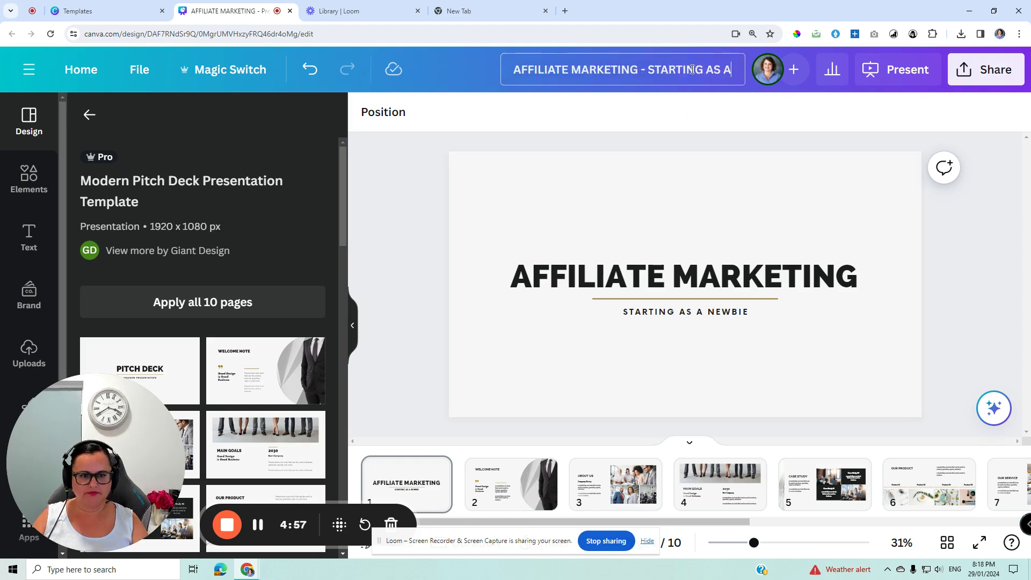
{"action": "type", "text": " NEWBIE"}
{"action": "key", "text": "Return"}
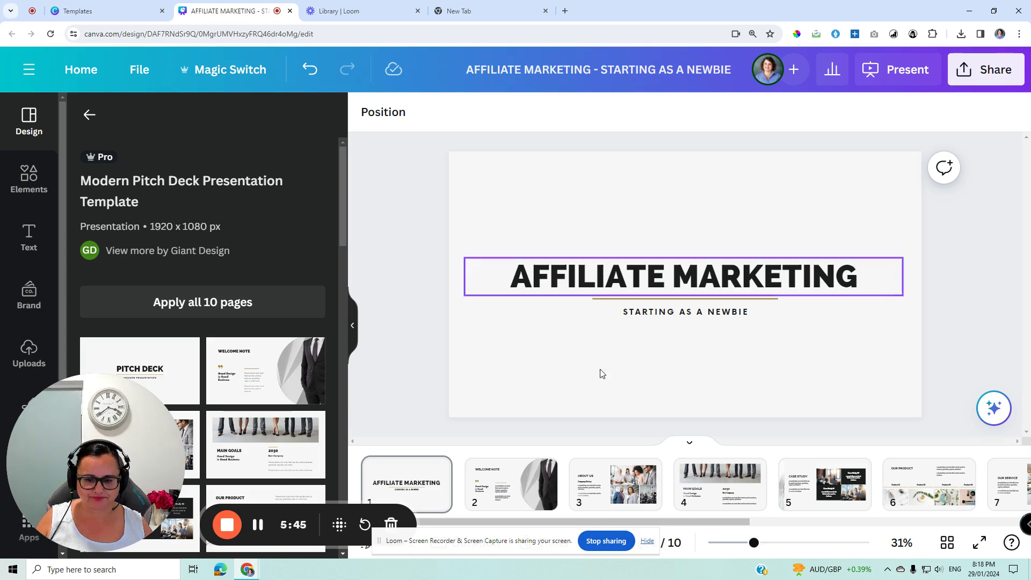
- View slides 2 to 6: Welcome Note, slide 3, Main Goals, Case Study and Our Product
{"action": "left_click", "coordinate": [514, 496]}
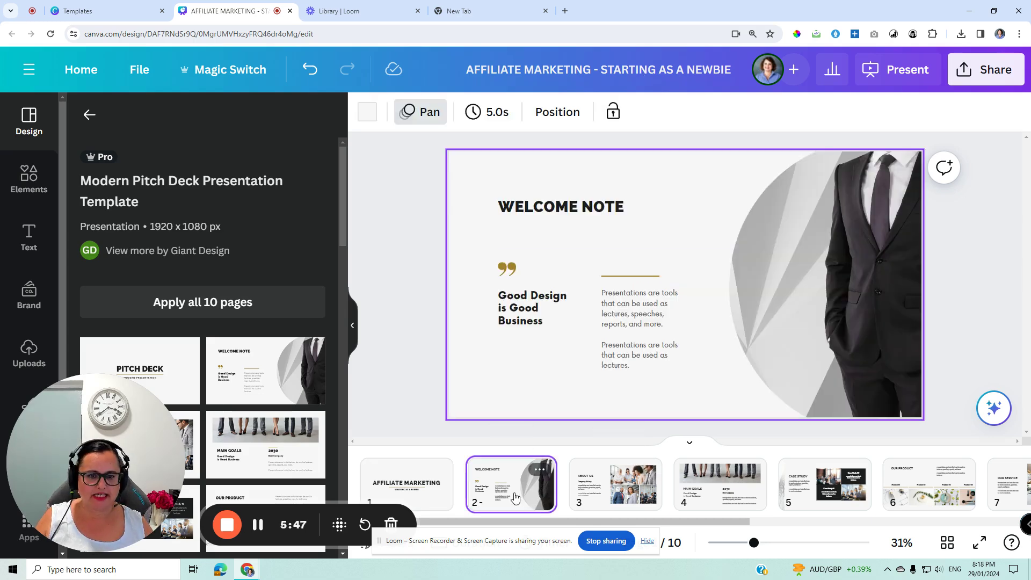
{"action": "left_click", "coordinate": [615, 494]}
{"action": "left_click", "coordinate": [720, 497]}
{"action": "left_click", "coordinate": [842, 505]}
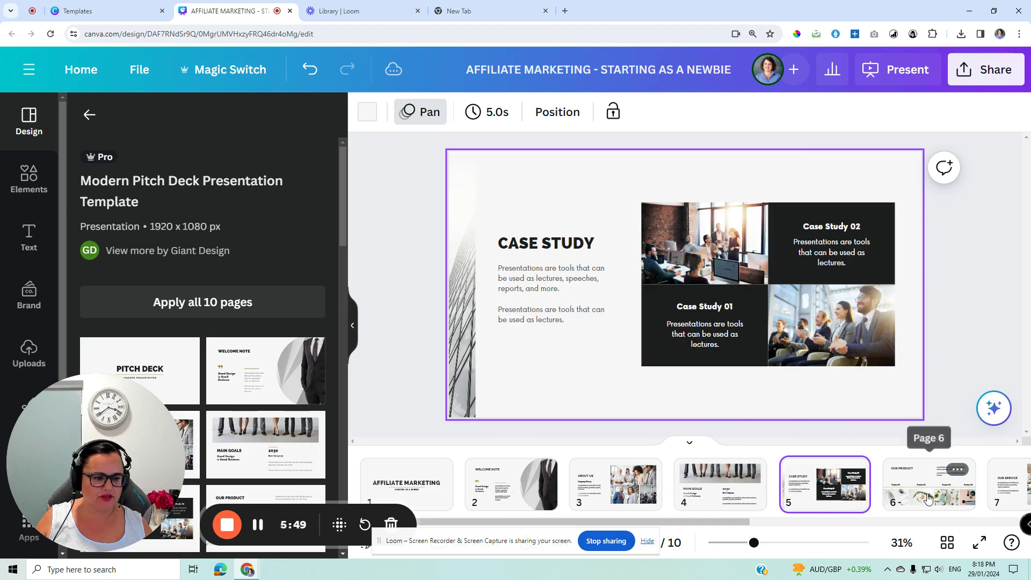
{"action": "left_click", "coordinate": [929, 496]}
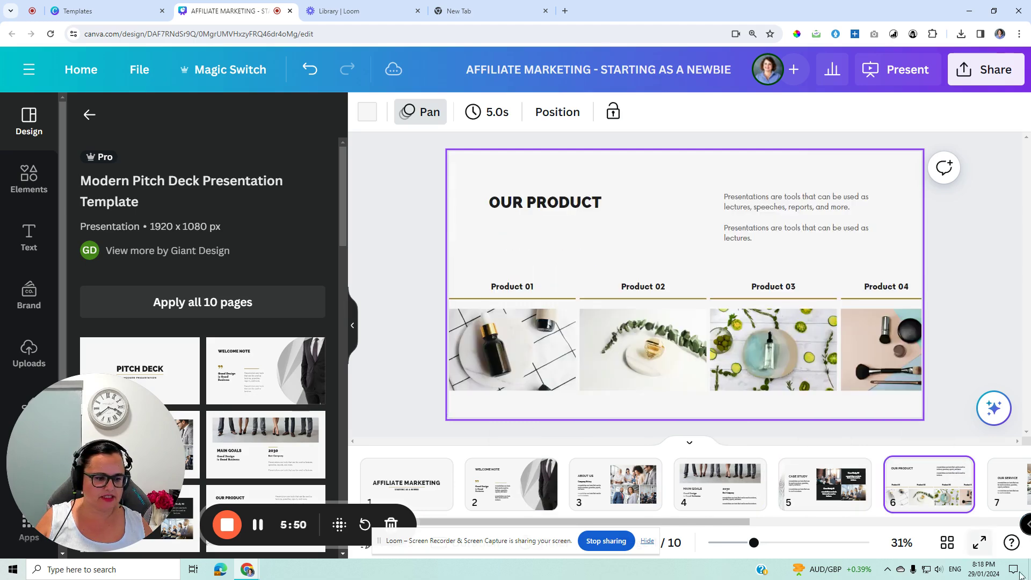
- Zoom the browser out two steps so the editor and slide strip fit
{"action": "left_click", "coordinate": [1019, 34]}
{"action": "left_click", "coordinate": [944, 242]}
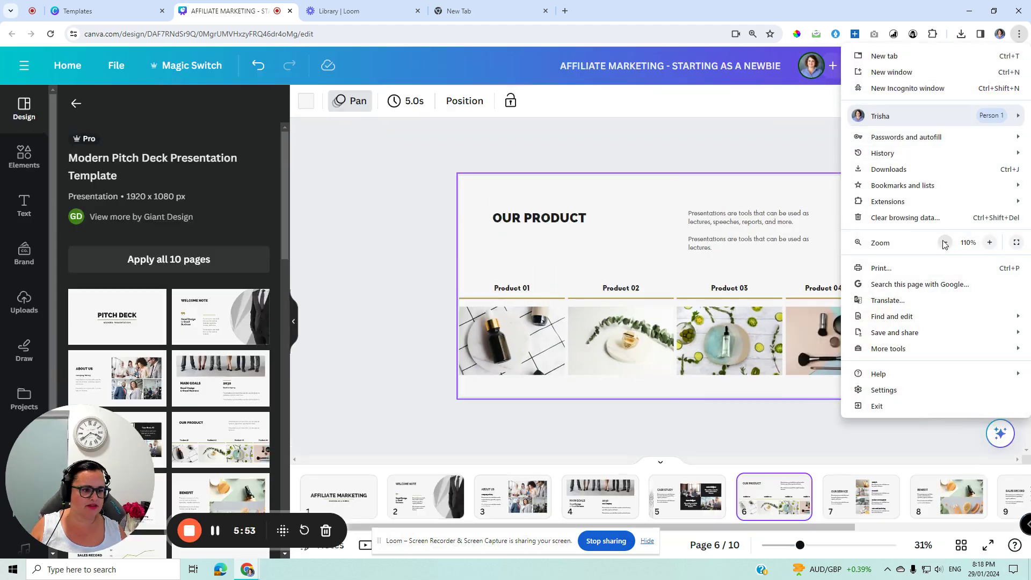
{"action": "left_click", "coordinate": [945, 242]}
{"action": "left_click", "coordinate": [944, 242]}
- Duplicate the BENEFIT slide and move the copy to page 2
{"action": "left_click", "coordinate": [698, 518]}
{"action": "left_click", "coordinate": [698, 518]}
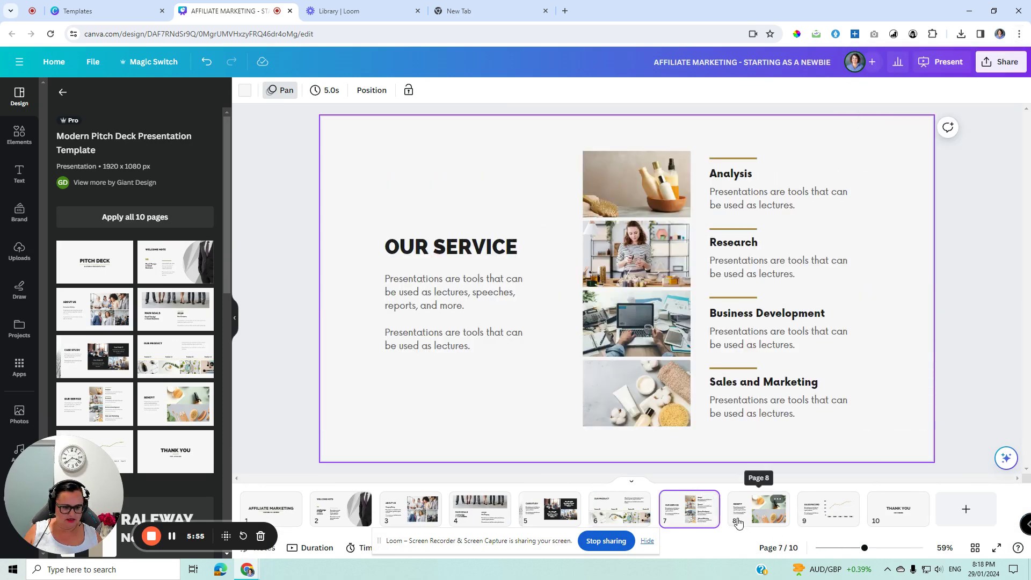
{"action": "left_click", "coordinate": [750, 507]}
{"action": "right_click", "coordinate": [750, 507]}
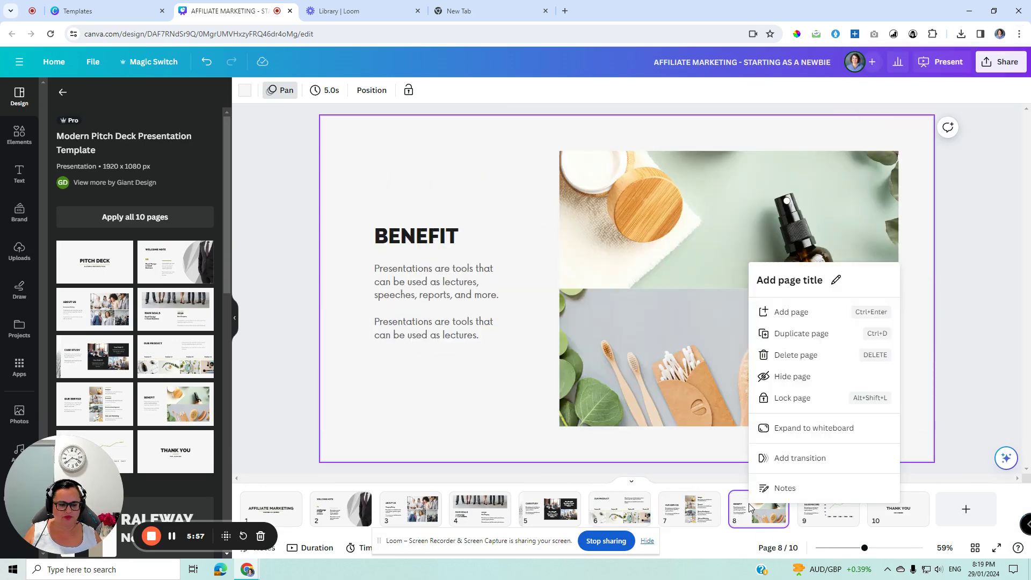
{"action": "left_click", "coordinate": [784, 333]}
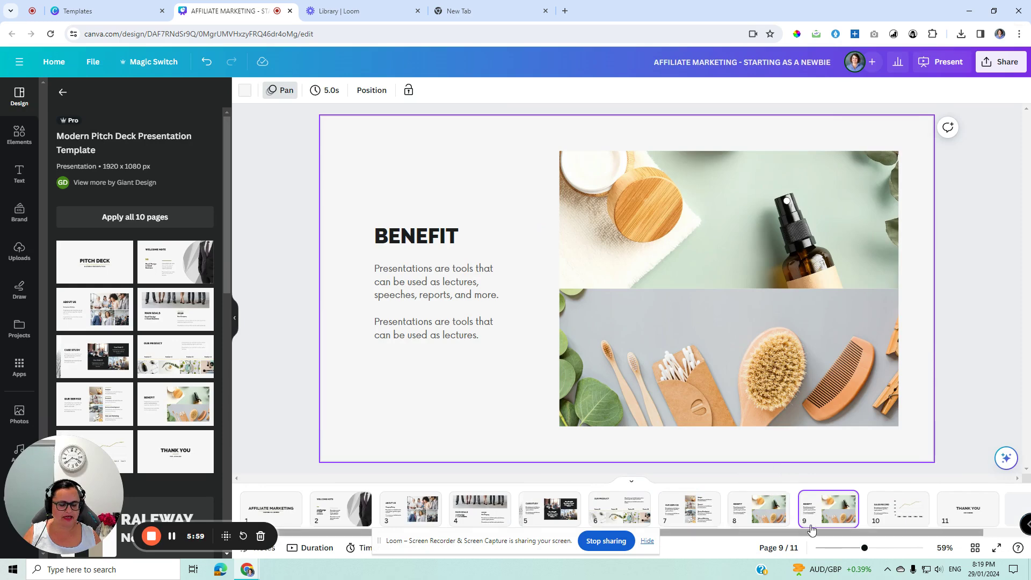
{"action": "left_click_drag", "start_coordinate": [843, 507], "coordinate": [312, 505]}
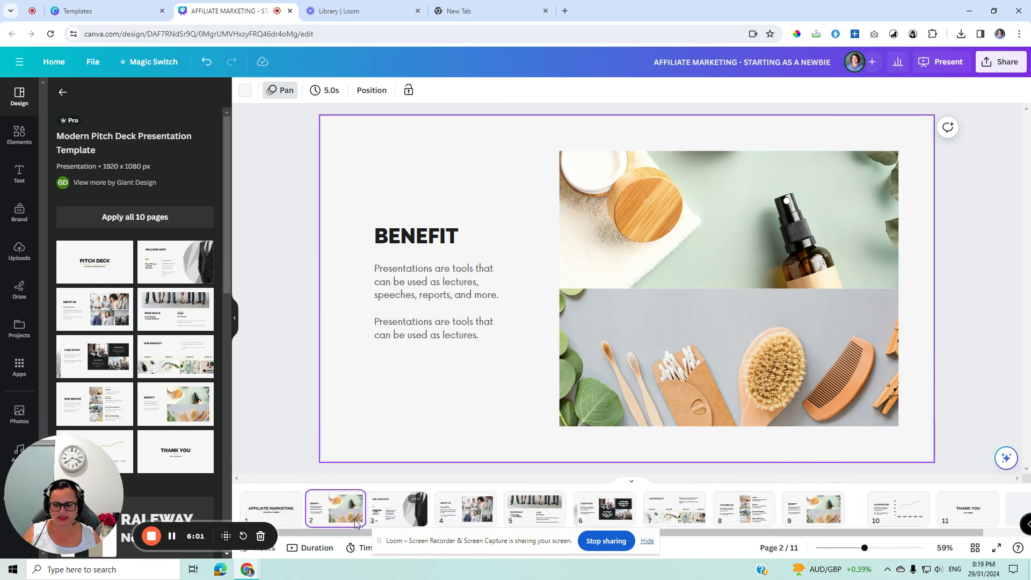
- Delete both photos from the copied BENEFIT slide
{"action": "left_click", "coordinate": [682, 240]}
{"action": "key", "text": "Delete"}
{"action": "left_click", "coordinate": [678, 302]}
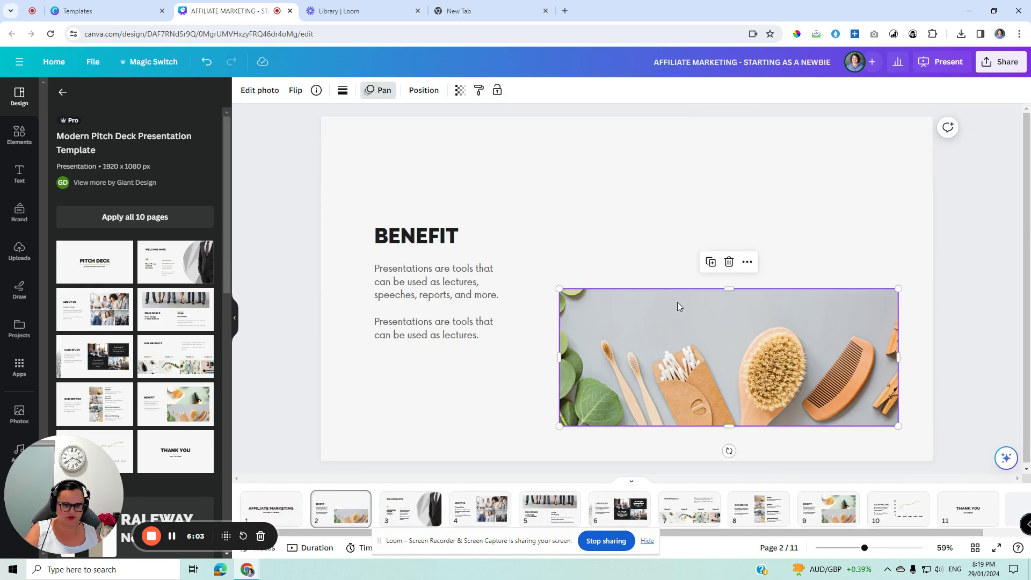
{"action": "key", "text": "Delete"}
- Enlarge the BENEFIT heading and body text together
{"action": "left_click_drag", "start_coordinate": [433, 203], "coordinate": [502, 295]}
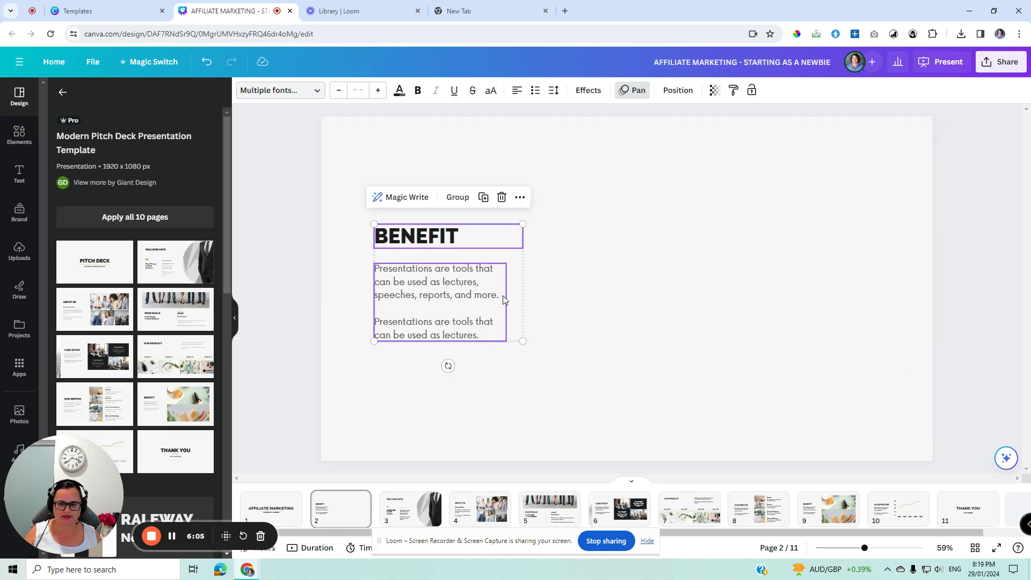
{"action": "left_click", "coordinate": [524, 347]}
{"action": "left_click_drag", "start_coordinate": [411, 193], "coordinate": [667, 306]}
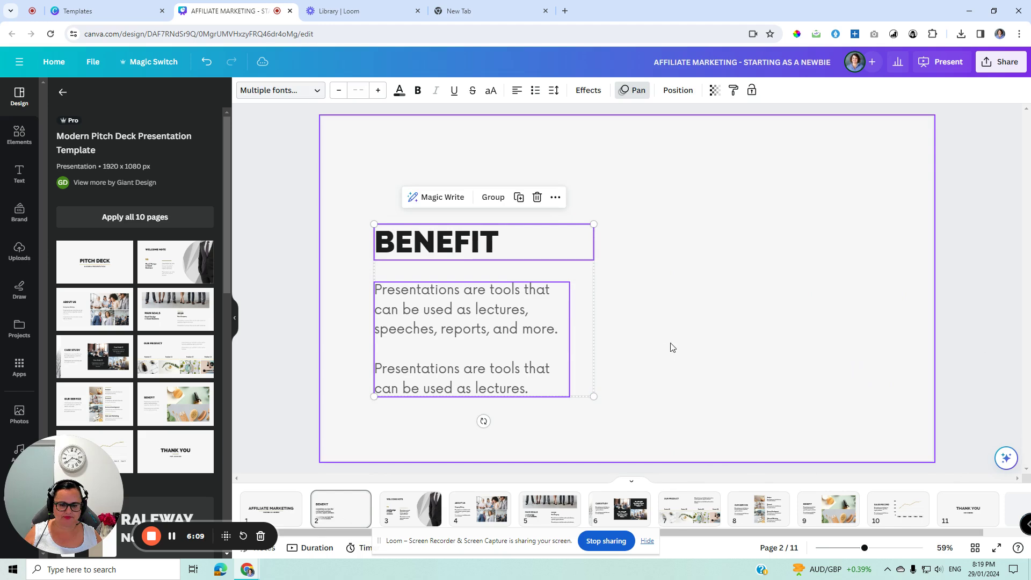
{"action": "left_click", "coordinate": [586, 306]}
- Centre and widen the body text and heading, then join the two body paragraphs into one
{"action": "left_click", "coordinate": [522, 306]}
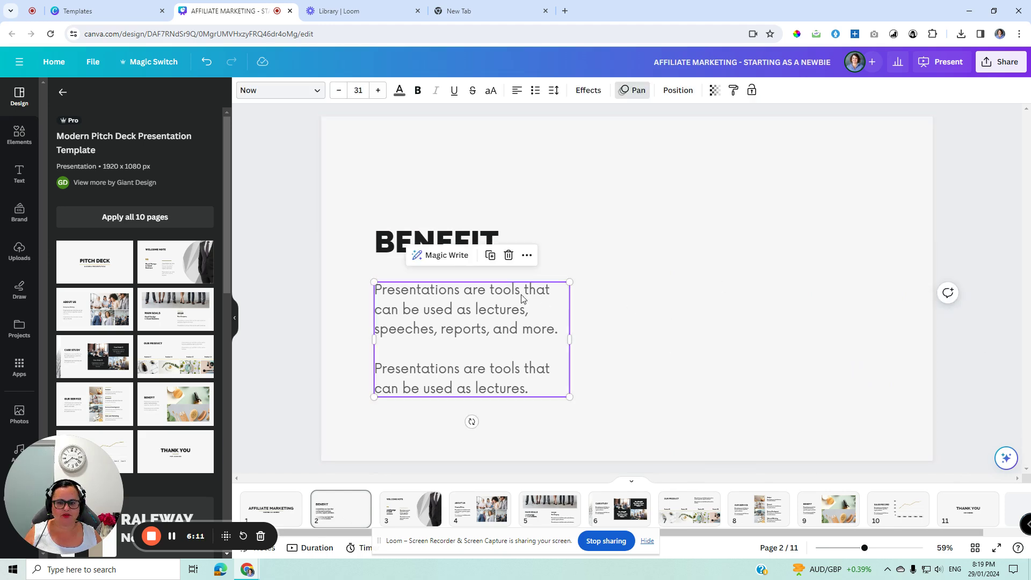
{"action": "left_click_drag", "start_coordinate": [523, 307], "coordinate": [650, 294]}
{"action": "left_click_drag", "start_coordinate": [697, 324], "coordinate": [864, 322]}
{"action": "left_click_drag", "start_coordinate": [533, 309], "coordinate": [408, 297]}
{"action": "left_click_drag", "start_coordinate": [495, 239], "coordinate": [666, 240]}
{"action": "left_click", "coordinate": [550, 290]}
{"action": "left_click", "coordinate": [509, 288]}
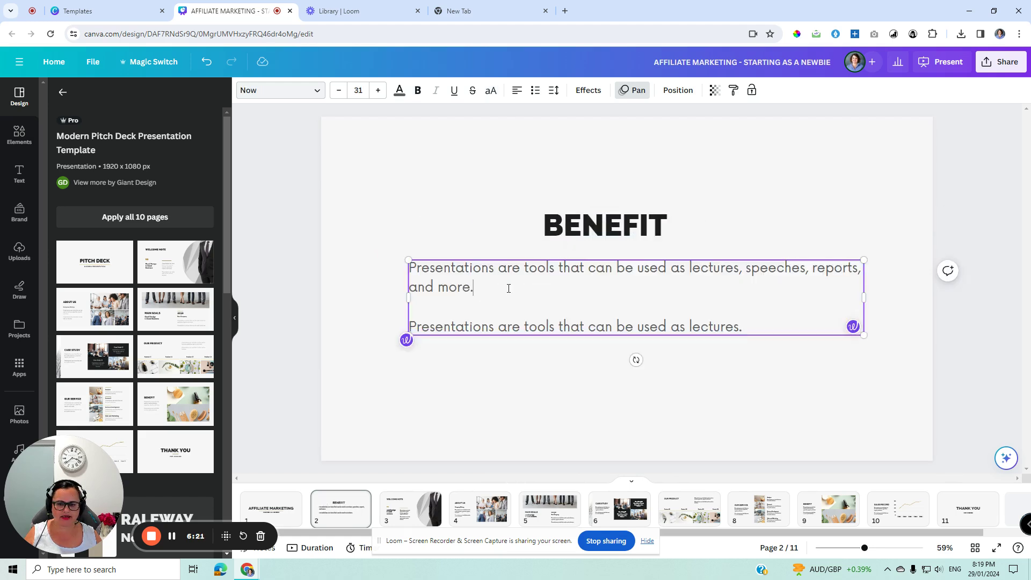
{"action": "key", "text": "Delete"}
{"action": "key", "text": "Delete"}
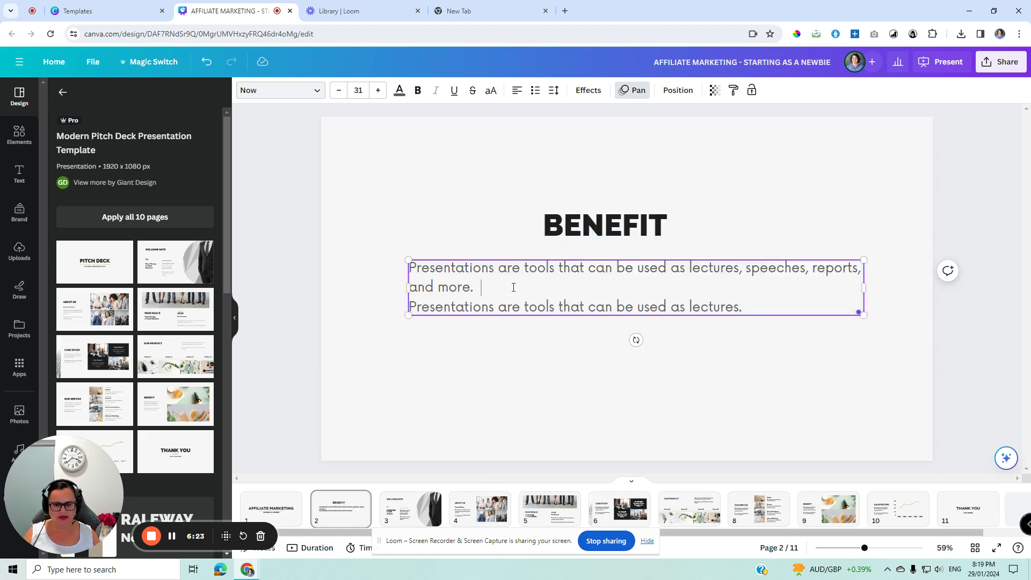
- Move the BENEFIT body paragraph onto the slide's vertical centre guide
{"action": "left_click", "coordinate": [606, 327]}
{"action": "left_click_drag", "start_coordinate": [618, 284], "coordinate": [613, 288]}
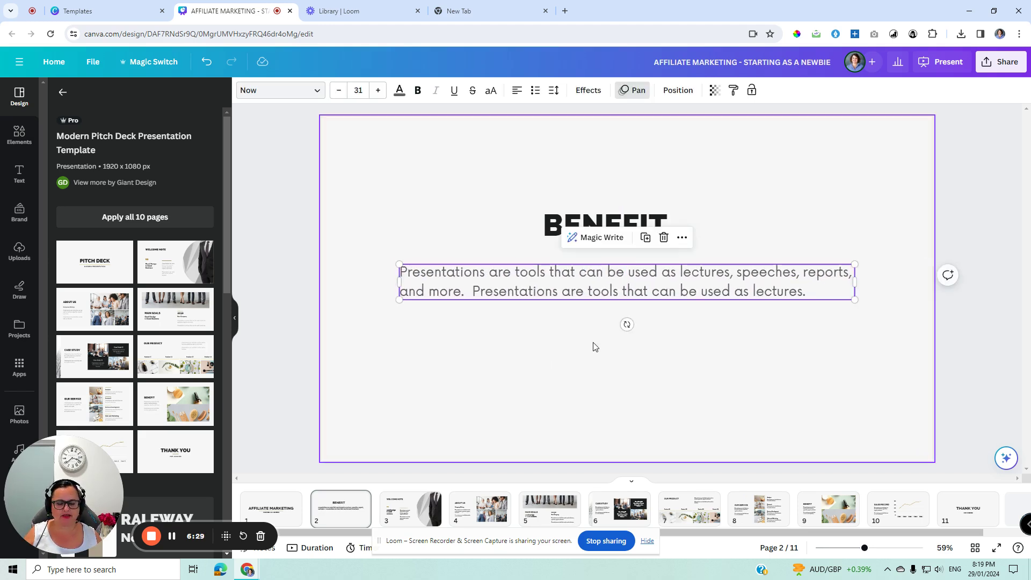
{"action": "left_click", "coordinate": [564, 334]}
{"action": "left_click", "coordinate": [571, 282]}
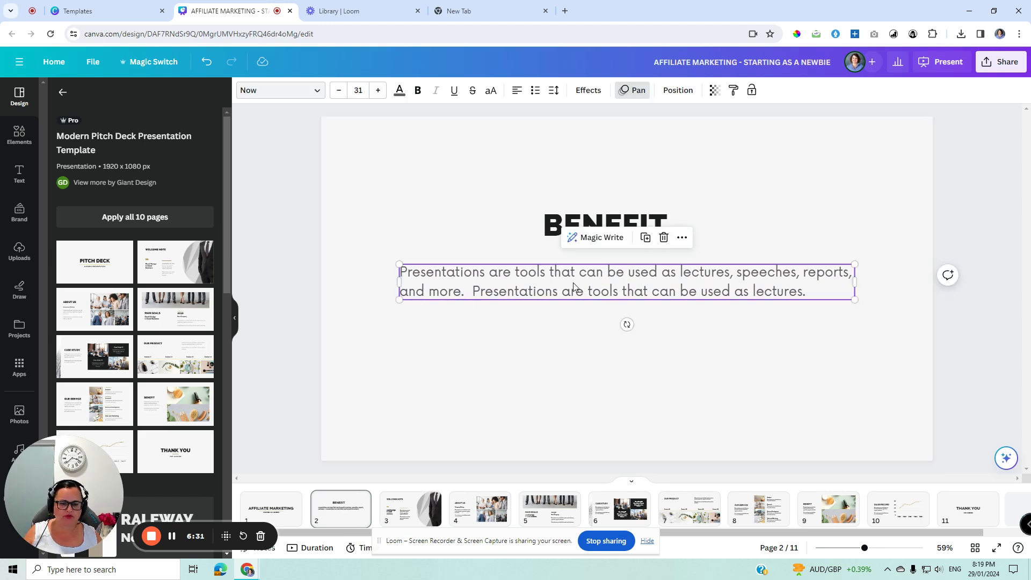
{"action": "left_click_drag", "start_coordinate": [572, 283], "coordinate": [570, 287]}
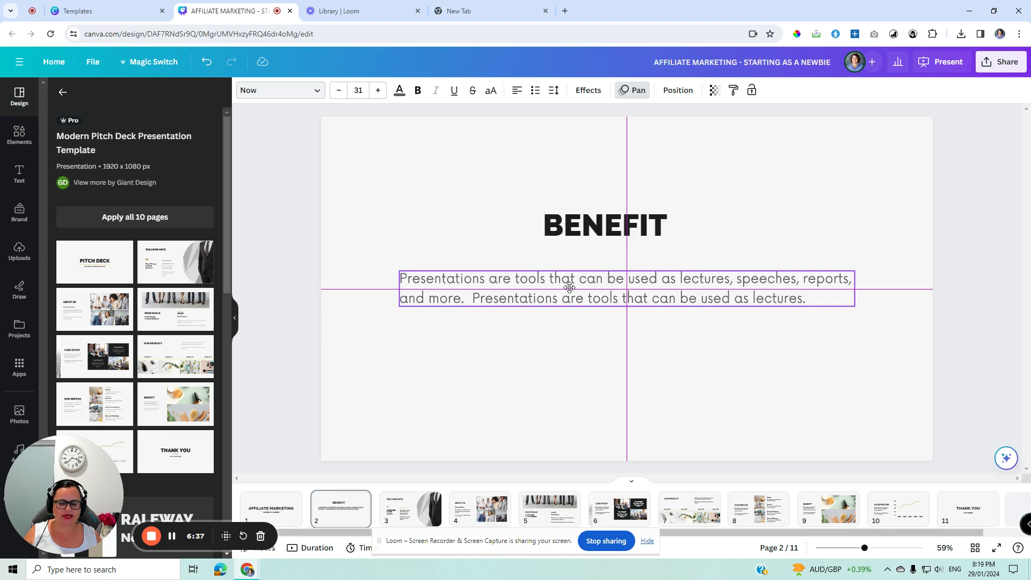
- Narrow the BENEFIT heading box, centre-align its text, and snap it to the centre
{"action": "left_click_drag", "start_coordinate": [569, 287], "coordinate": [569, 288]}
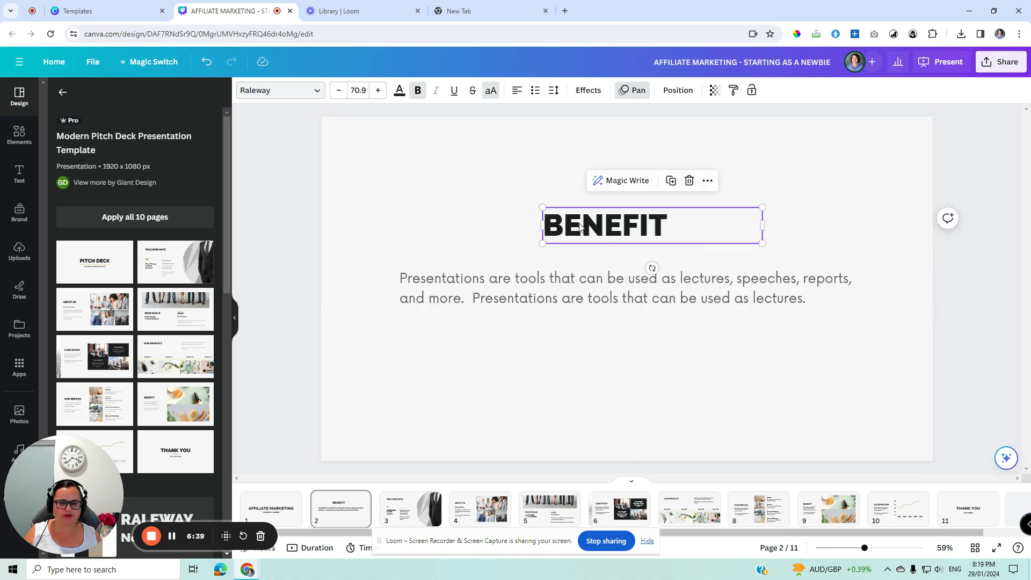
{"action": "left_click_drag", "start_coordinate": [763, 226], "coordinate": [698, 226]}
{"action": "left_click", "coordinate": [517, 91]}
{"action": "left_click", "coordinate": [701, 227]}
{"action": "left_click", "coordinate": [764, 232]}
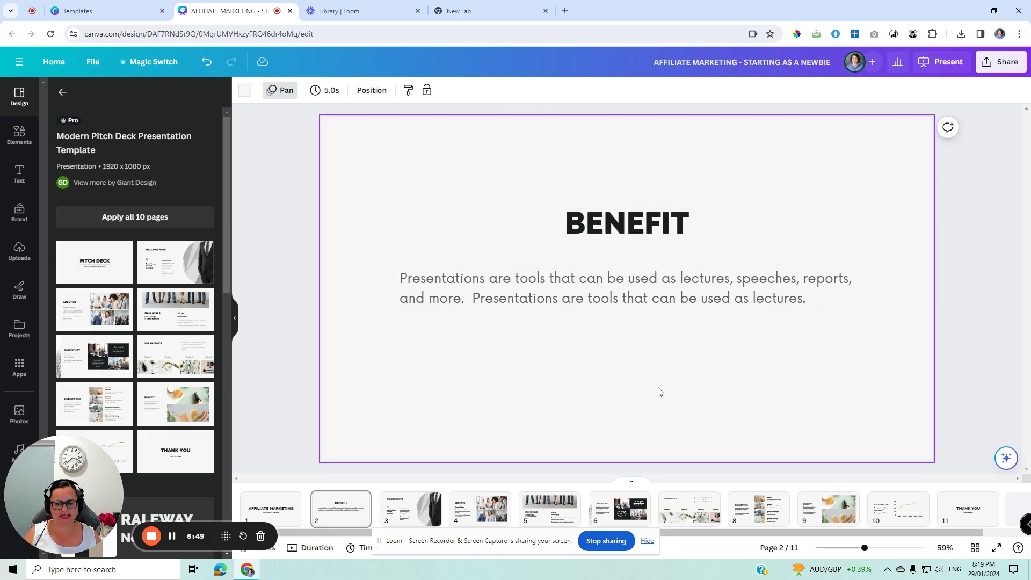
- Present the deck full screen to check the BENEFIT slide, then exit with Esc
{"action": "left_click", "coordinate": [946, 61]}
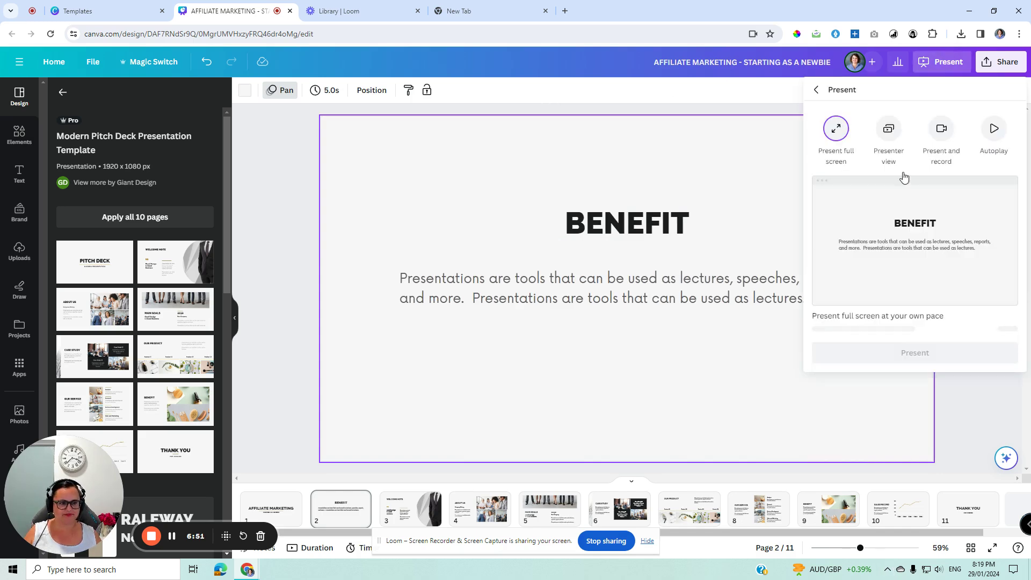
{"action": "left_click", "coordinate": [911, 352]}
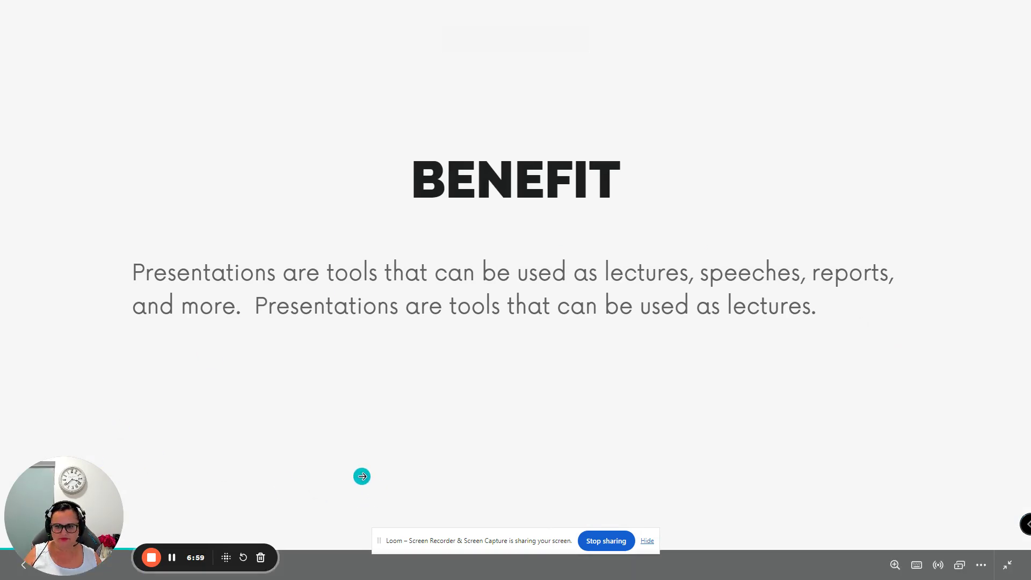
{"action": "key", "text": "Escape"}
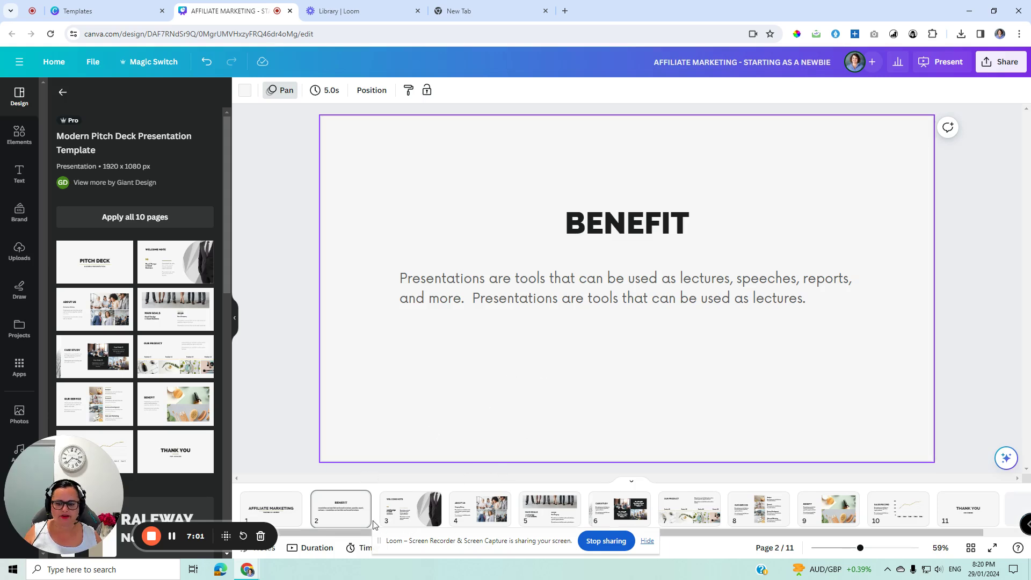
- Duplicate the BENEFIT slide three times from the page thumbnails
{"action": "right_click", "coordinate": [356, 517]}
{"action": "left_click", "coordinate": [416, 344]}
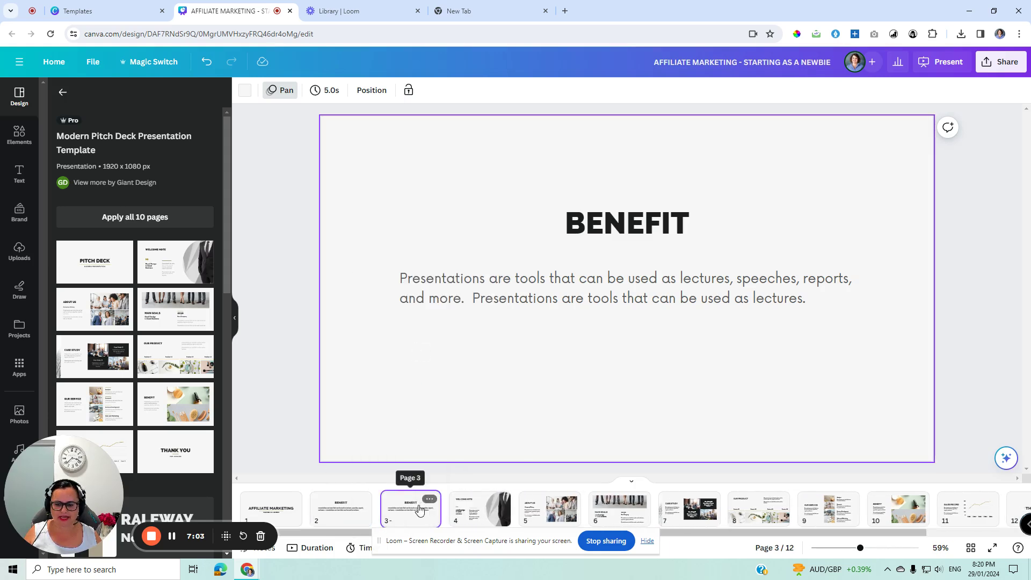
{"action": "right_click", "coordinate": [418, 510]}
{"action": "left_click", "coordinate": [465, 337]}
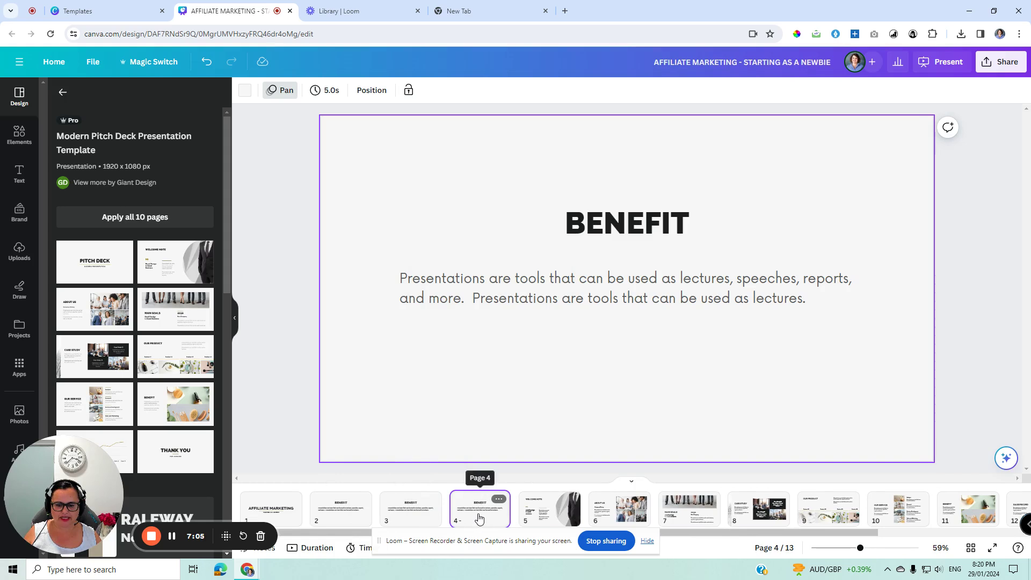
{"action": "right_click", "coordinate": [480, 510]}
{"action": "left_click", "coordinate": [525, 343]}
- On slide 2, retitle the heading 'WHAT THIS VIDEO IS ABOUT' and widen it to one line
{"action": "left_click", "coordinate": [340, 508]}
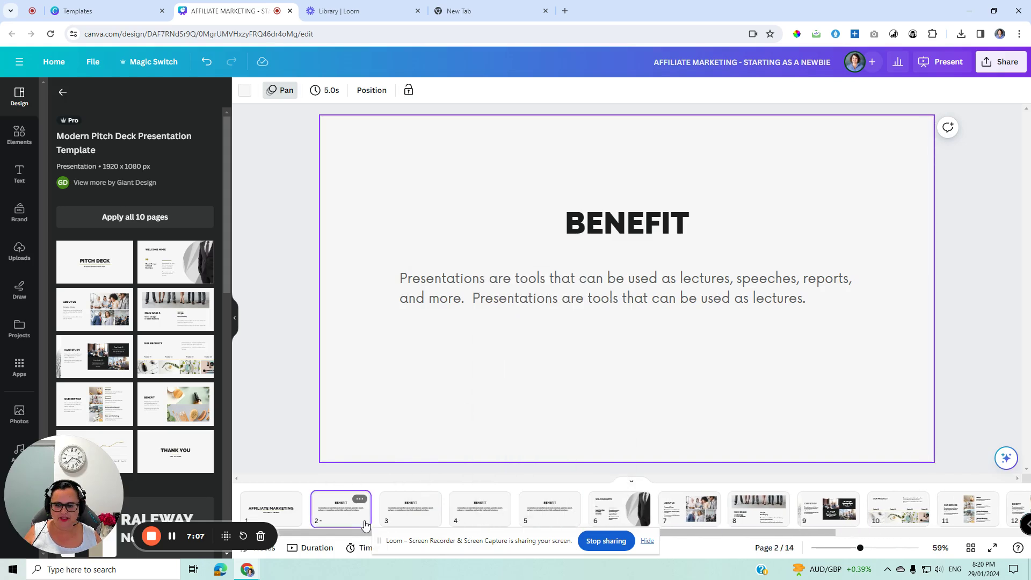
{"action": "left_click", "coordinate": [616, 224]}
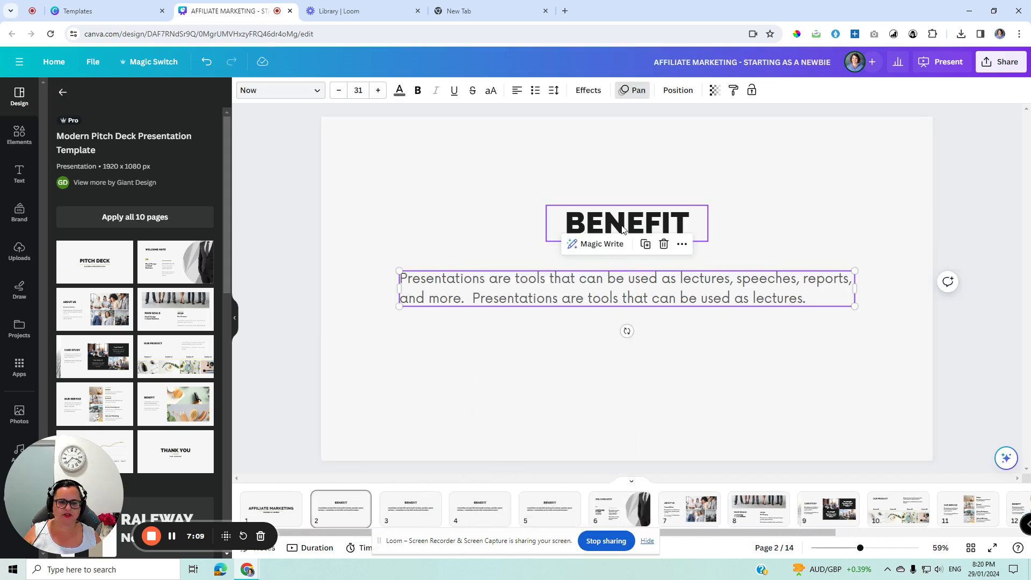
{"action": "double_click", "coordinate": [615, 220]}
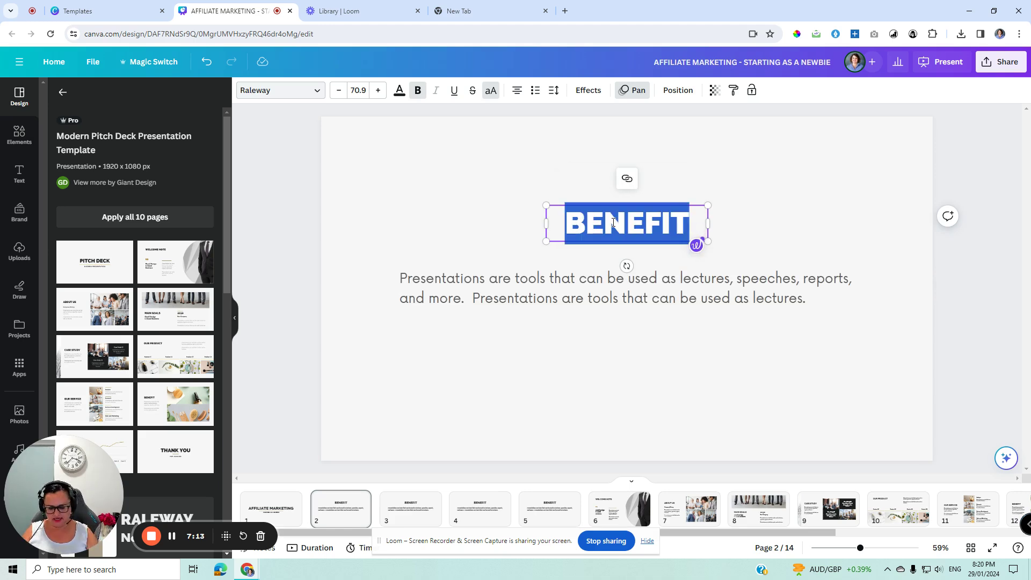
{"action": "type", "text": "WHAT THIS VIDEO "}
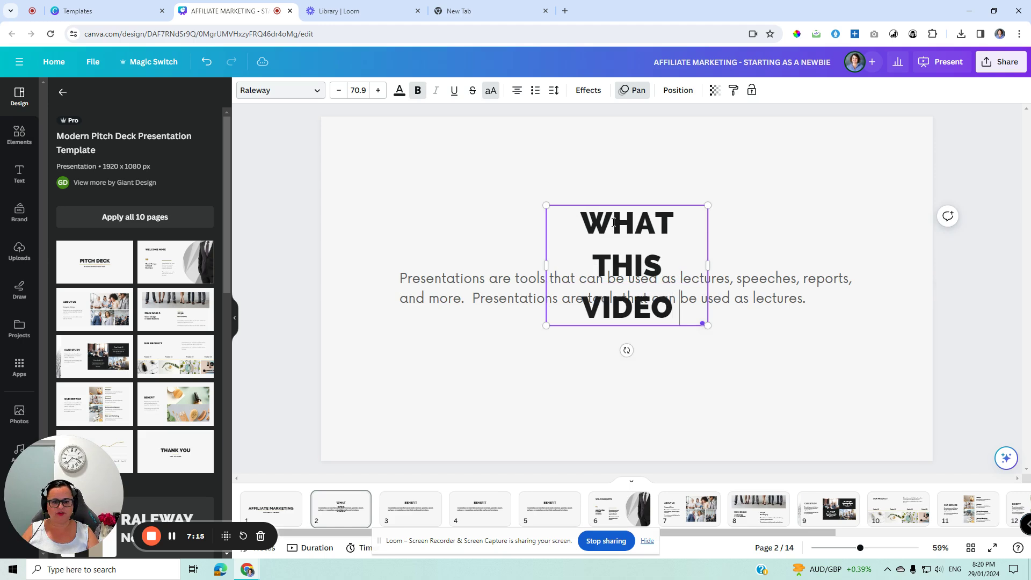
{"action": "type", "text": "IS ABOUT"}
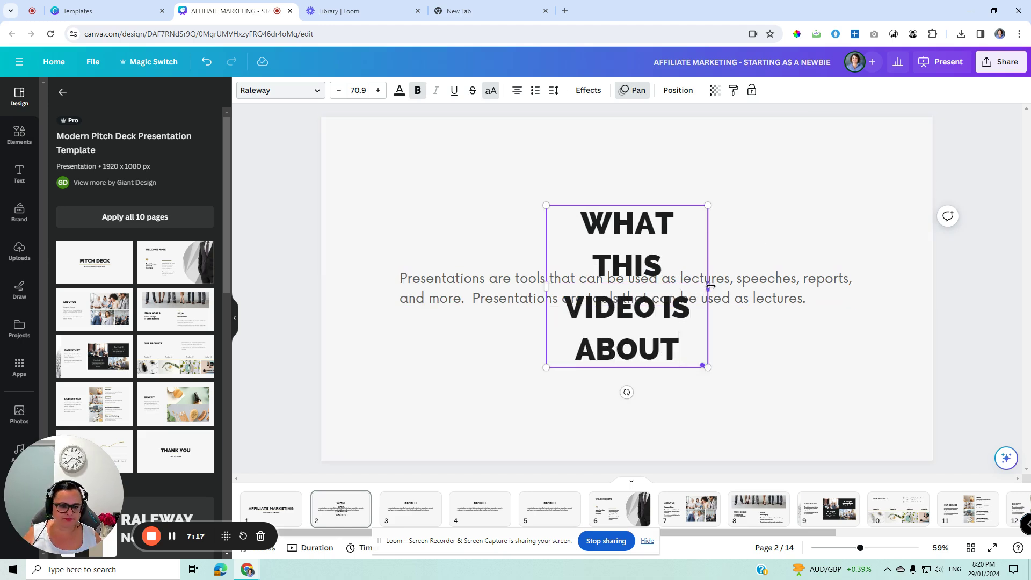
{"action": "left_click_drag", "start_coordinate": [710, 286], "coordinate": [885, 286]}
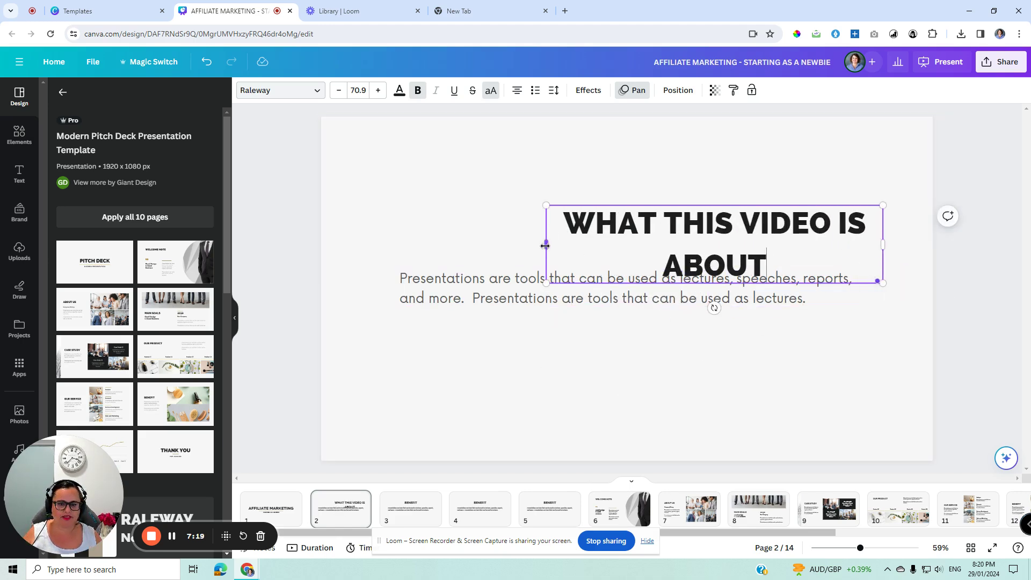
{"action": "left_click_drag", "start_coordinate": [545, 245], "coordinate": [364, 222]}
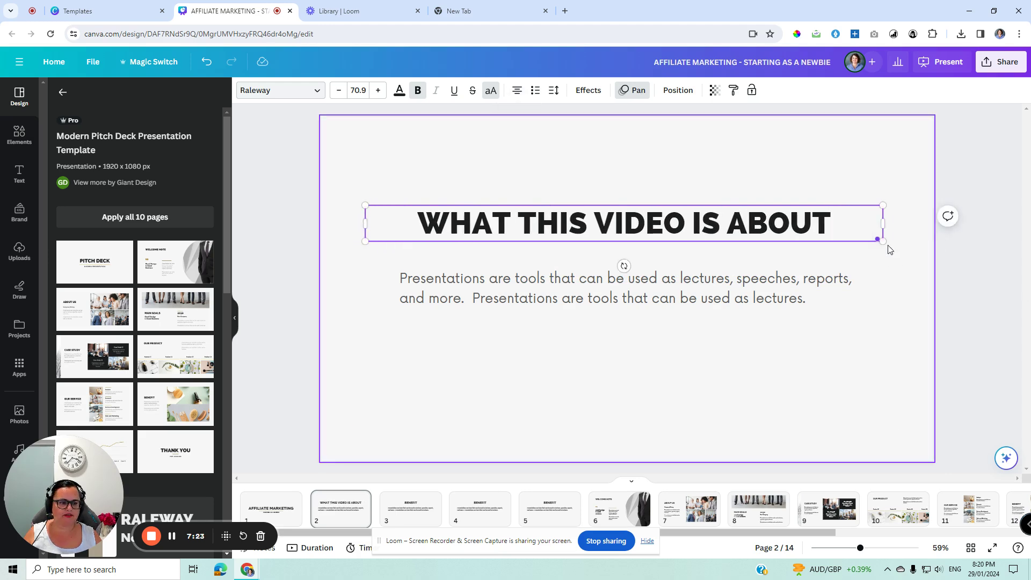
{"action": "left_click_drag", "start_coordinate": [883, 223], "coordinate": [933, 223]}
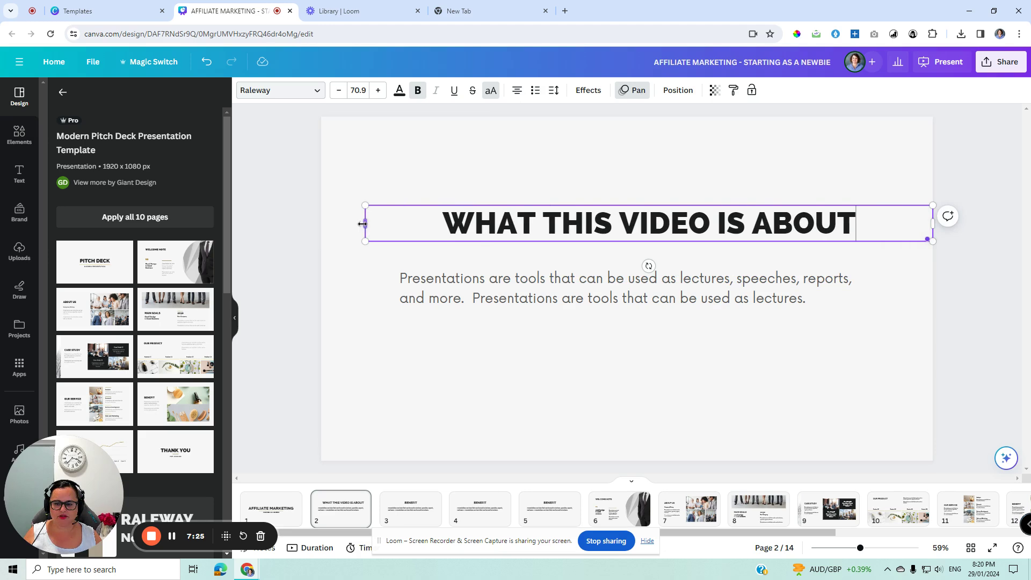
{"action": "left_click_drag", "start_coordinate": [362, 223], "coordinate": [322, 223]}
- Replace slide 2's body with 'Today you're going to learn about xyz or I'm going to show you how to xyz'
{"action": "left_click", "coordinate": [601, 387]}
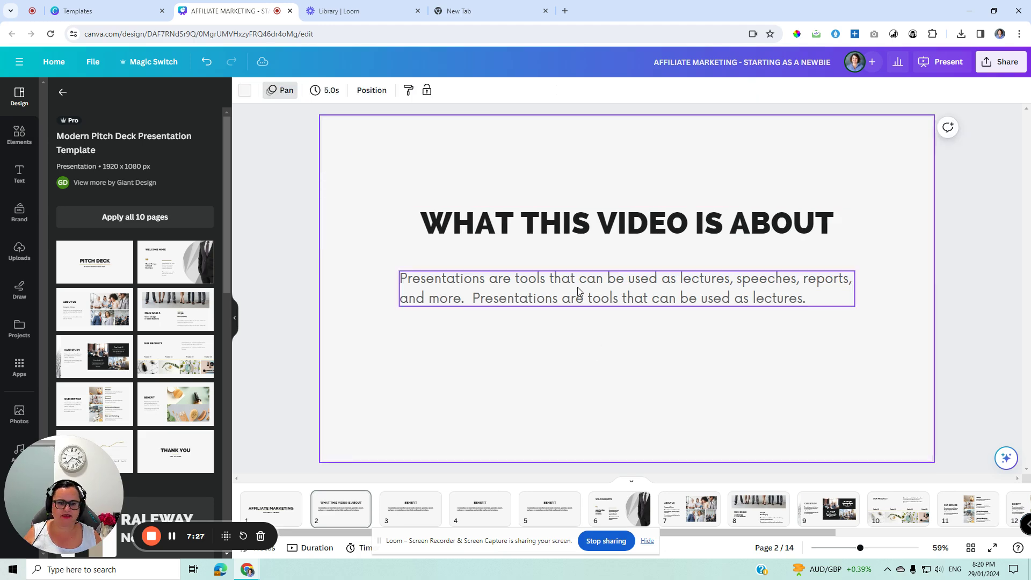
{"action": "left_click", "coordinate": [578, 287]}
{"action": "left_click", "coordinate": [578, 287]}
{"action": "key", "text": "ctrl+a"}
{"action": "type", "text": "To"}
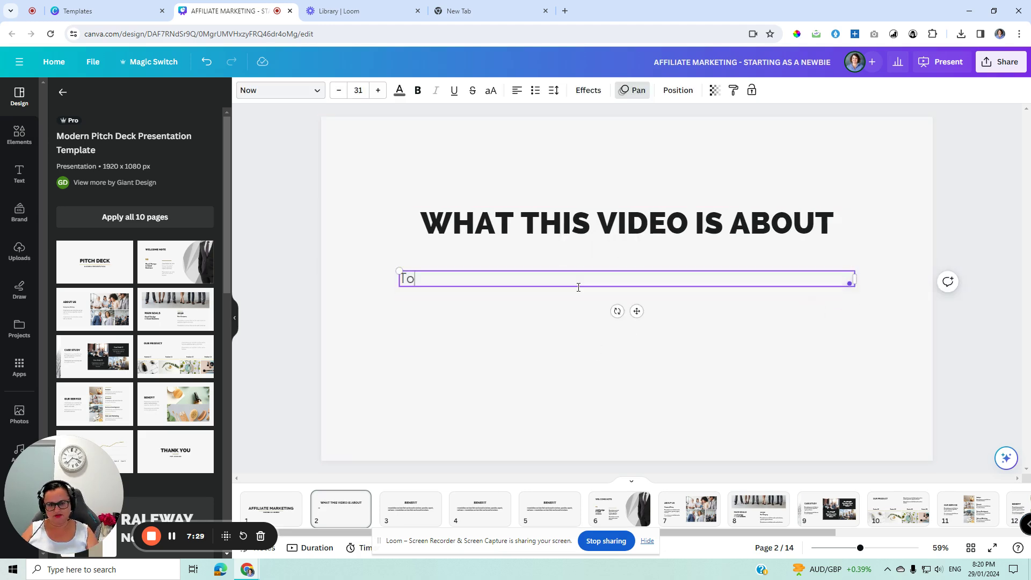
{"action": "type", "text": "day you're going to l"}
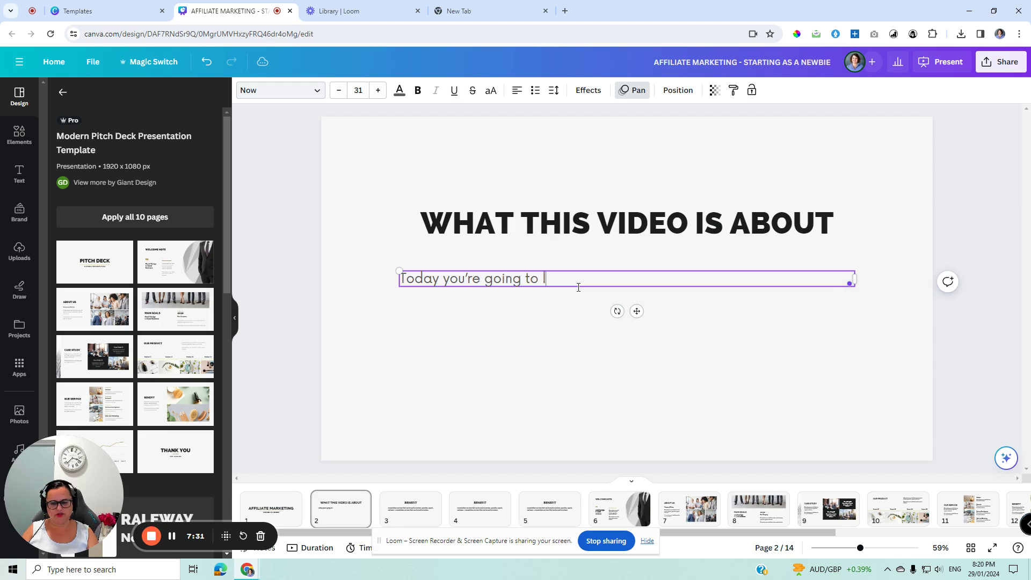
{"action": "type", "text": "earn about xyz o"}
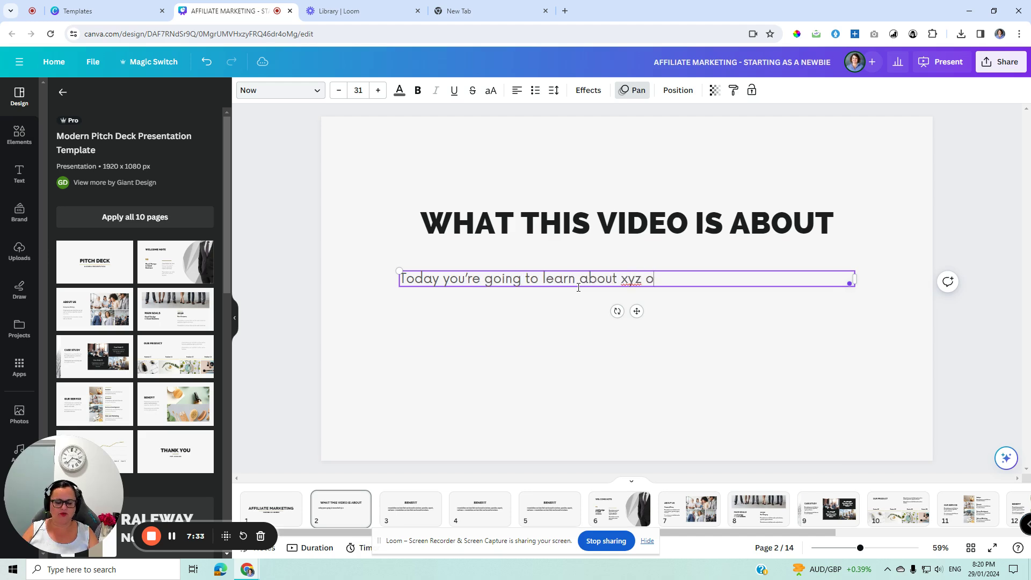
{"action": "type", "text": "r I'm going to s"}
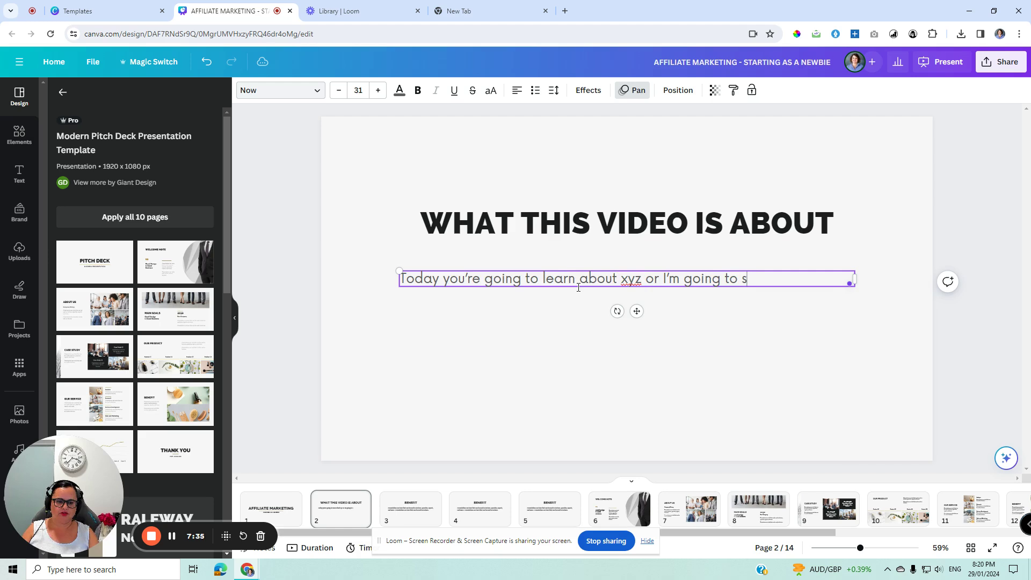
{"action": "type", "text": "how you how to"}
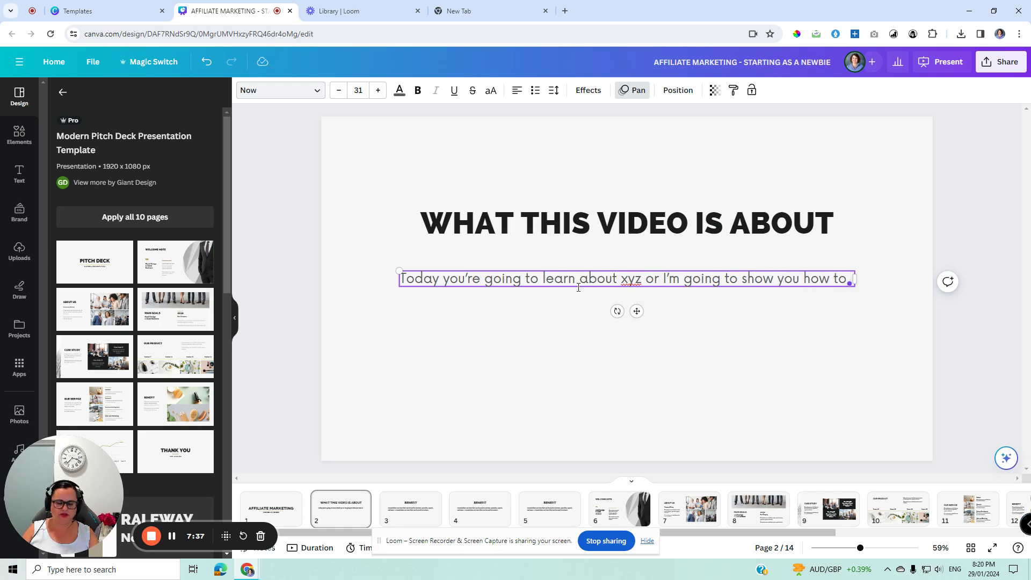
{"action": "type", "text": " xyz"}
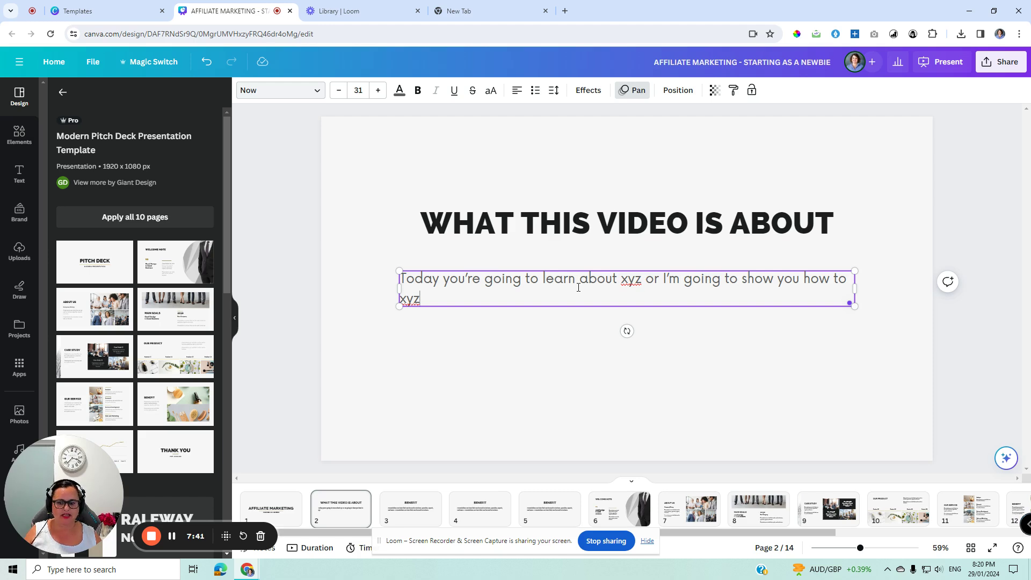
- Switch to grid view and delete unused slides 9 to 12
{"action": "left_click", "coordinate": [475, 513]}
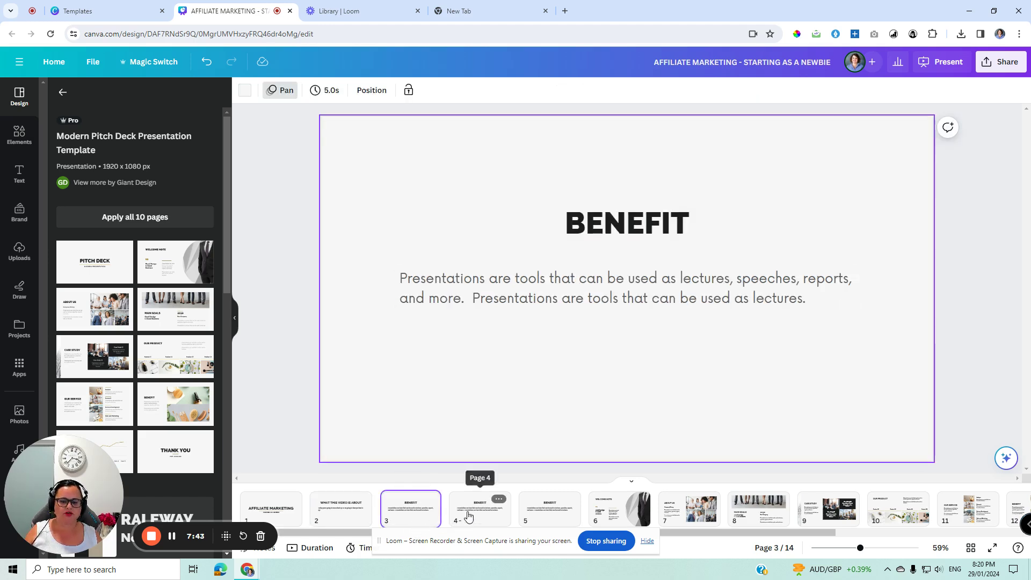
{"action": "left_click", "coordinate": [550, 524]}
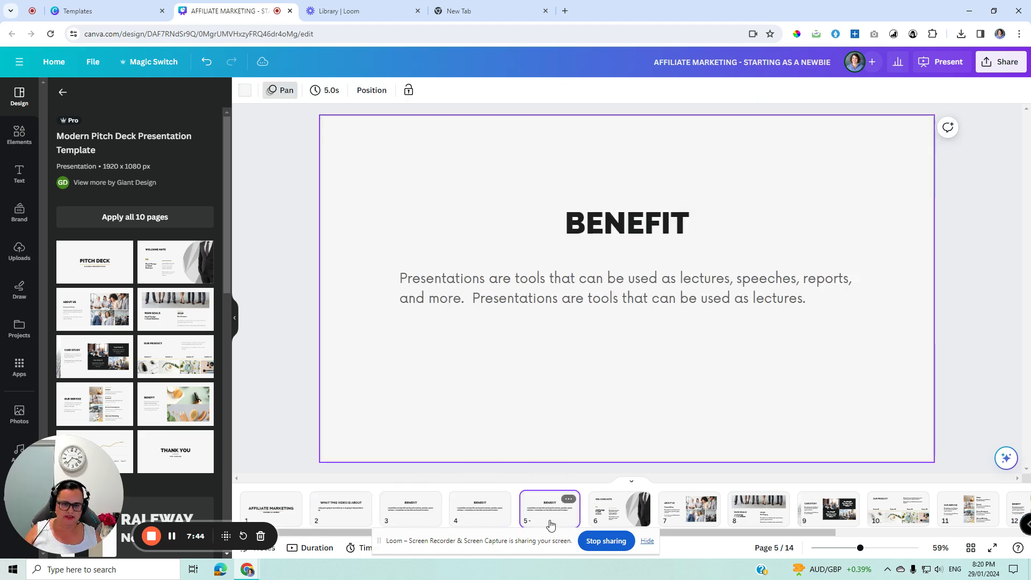
{"action": "left_click", "coordinate": [970, 547]}
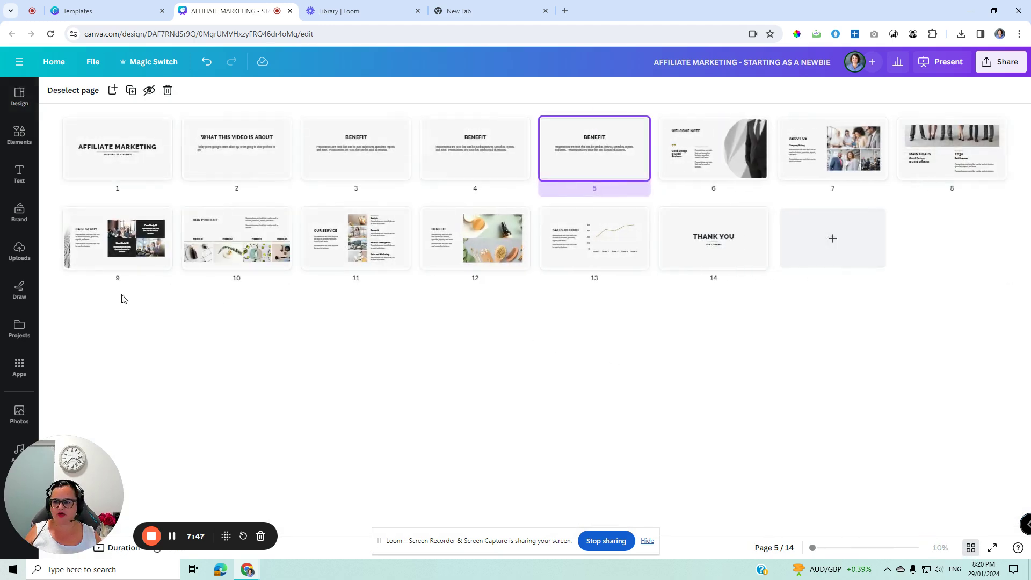
{"action": "left_click_drag", "start_coordinate": [121, 299], "coordinate": [512, 214]}
{"action": "key", "text": "Delete"}
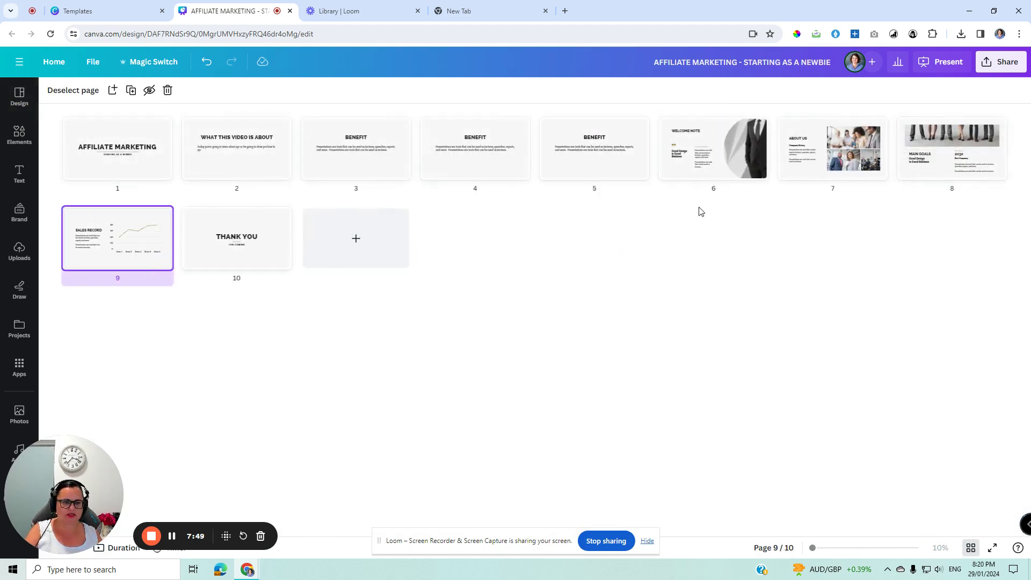
- Delete slides 6 and 7, leaving an 8-page deck
{"action": "left_click_drag", "start_coordinate": [700, 211], "coordinate": [875, 189]}
{"action": "key", "text": "Delete"}
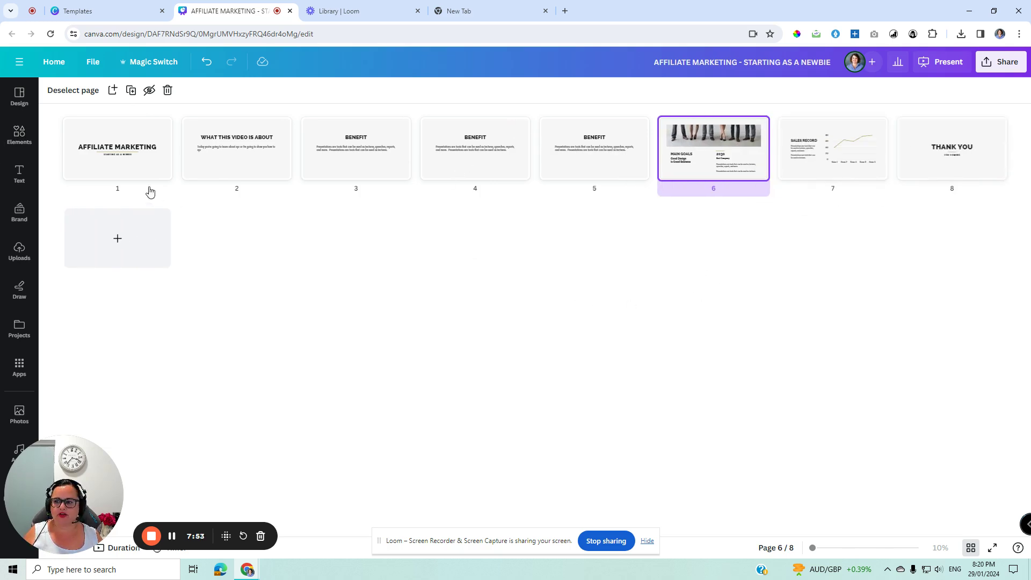
{"action": "left_click", "coordinate": [138, 173]}
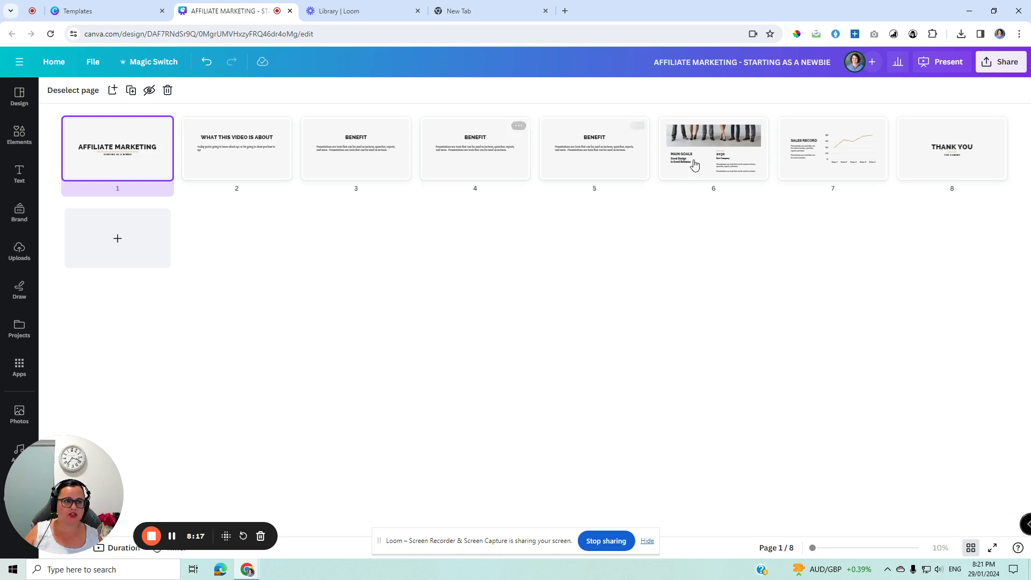
{"action": "left_click", "coordinate": [934, 70]}
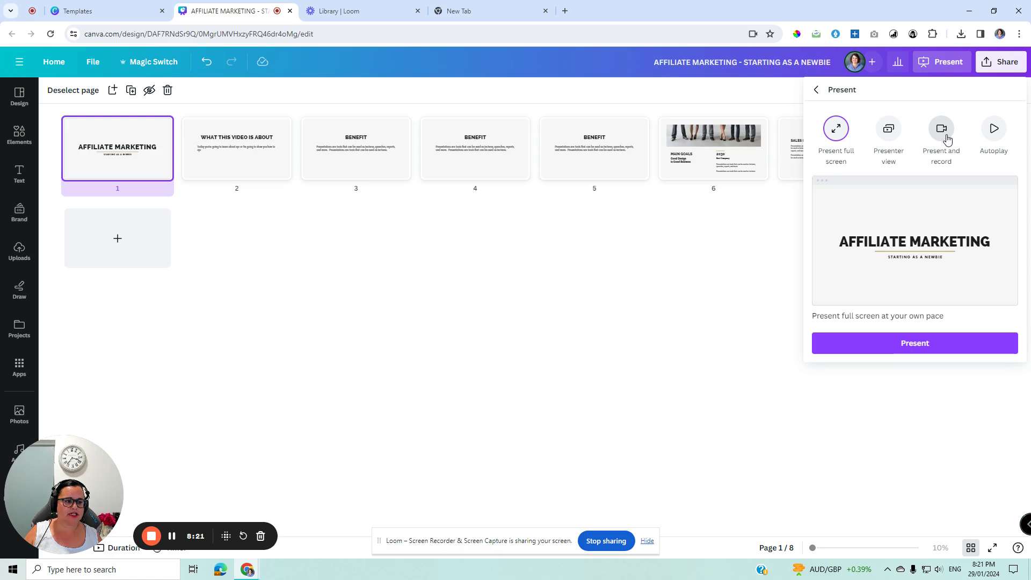
{"action": "left_click", "coordinate": [643, 329]}
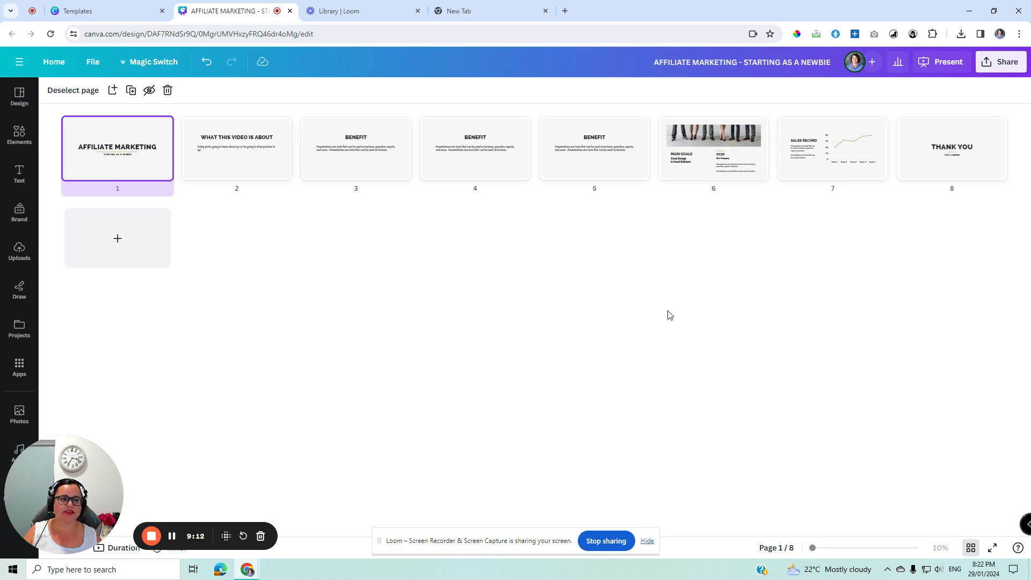
{"action": "left_click", "coordinate": [991, 64]}
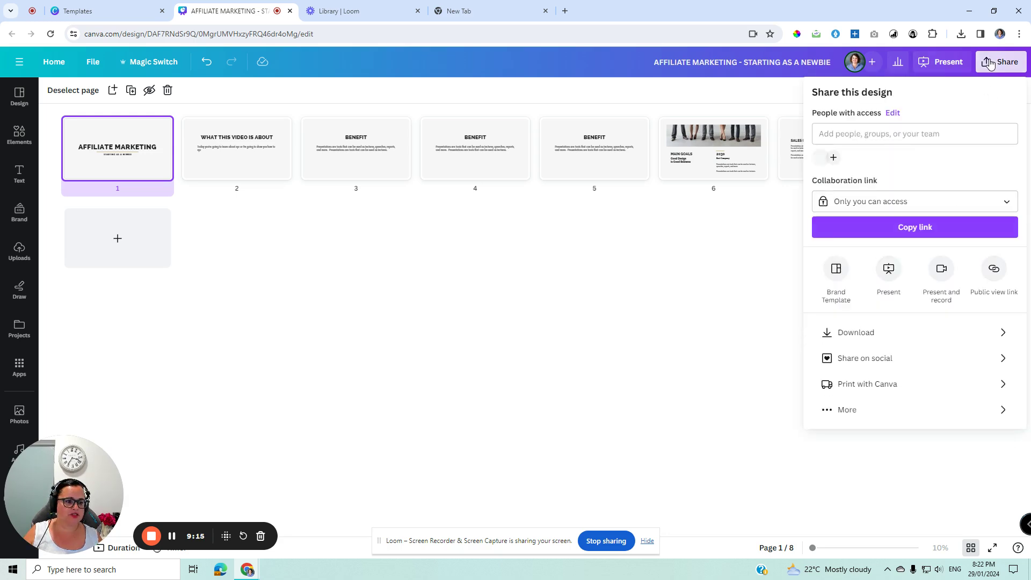
{"action": "left_click", "coordinate": [860, 338]}
{"action": "left_click", "coordinate": [878, 146]}
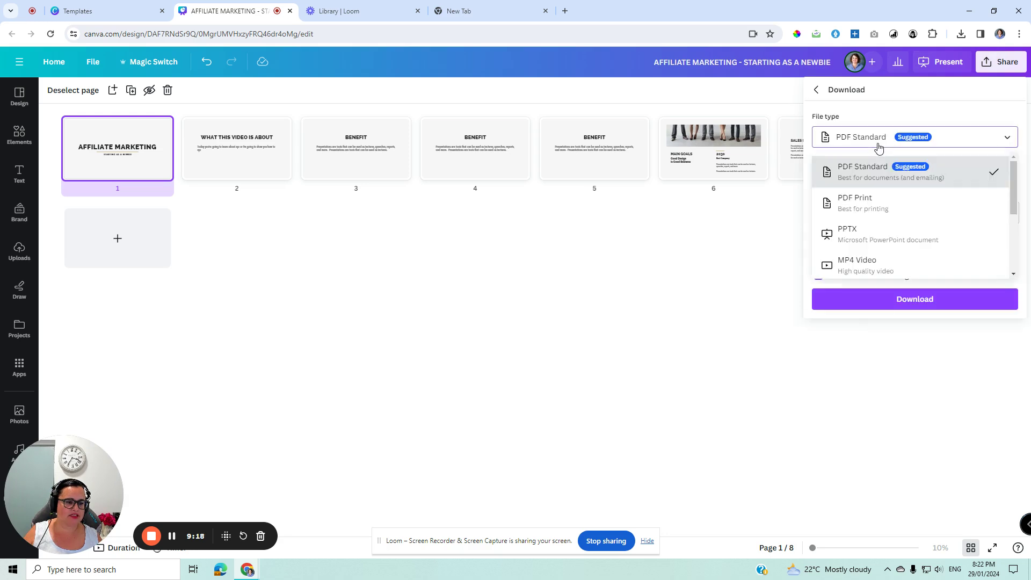
{"action": "left_click", "coordinate": [681, 246]}
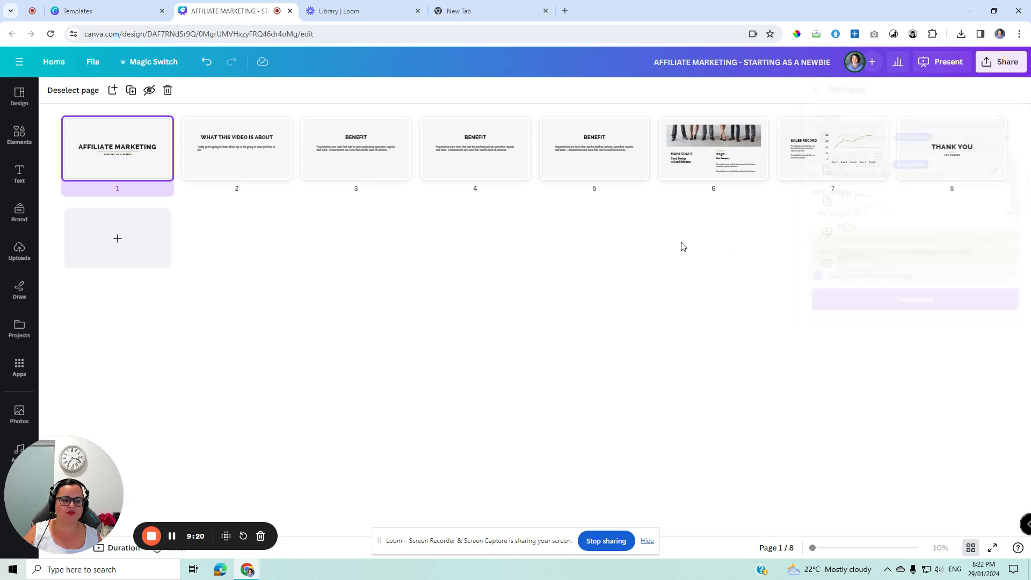